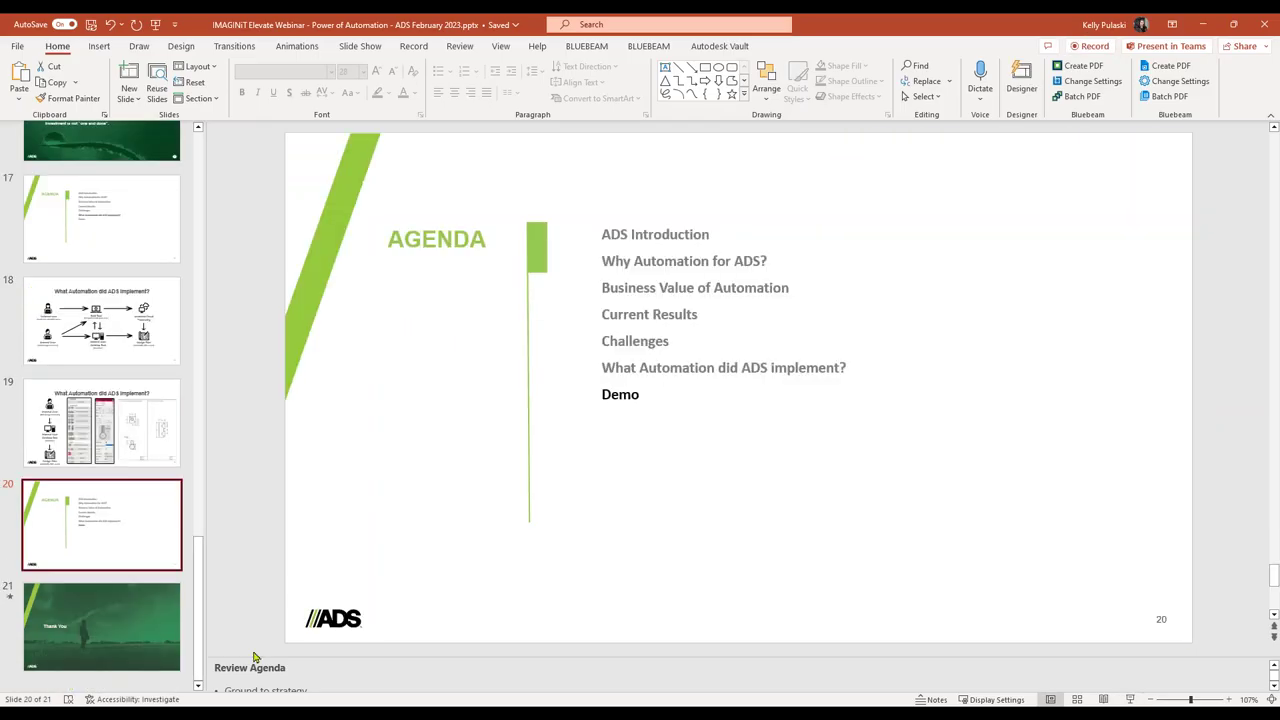
Step: In Chrome, show the StormTech Design Tool page and scroll down to its Design Tool Videos grid
{"action": "mouse_move", "coordinate": [110, 700]}
{"action": "left_click", "coordinate": [114, 678]}
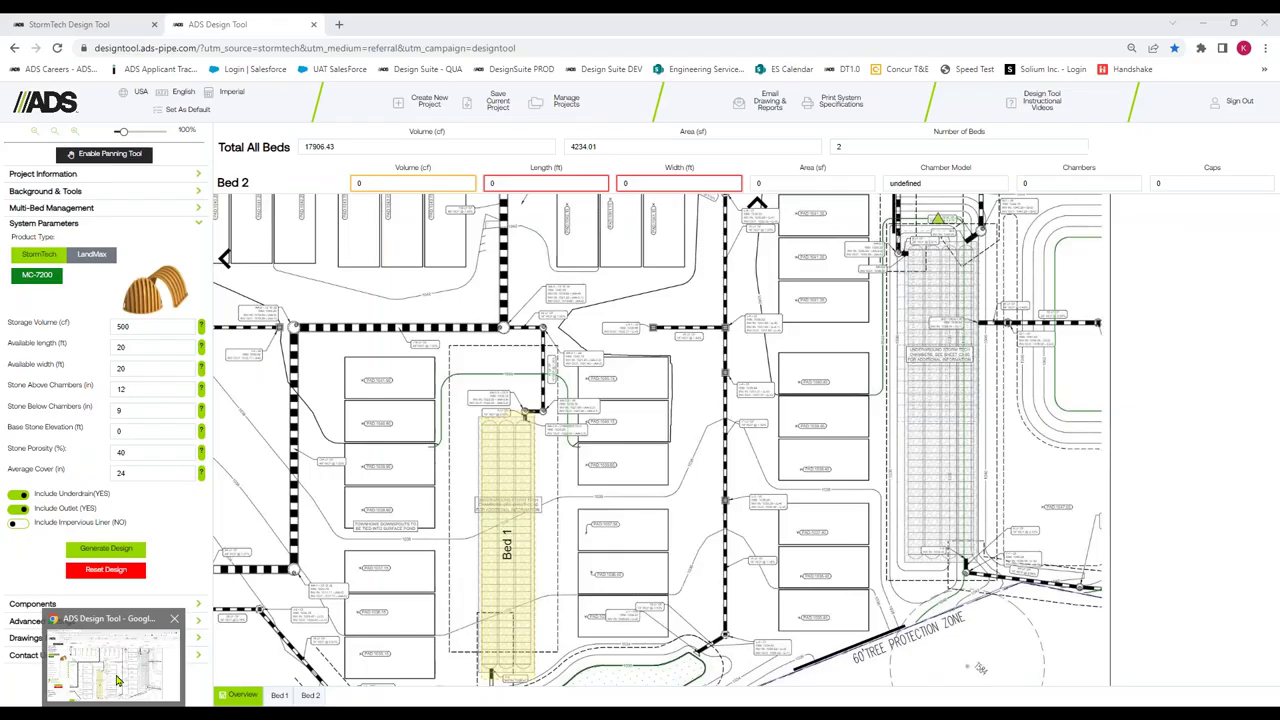
{"action": "left_click", "coordinate": [97, 25]}
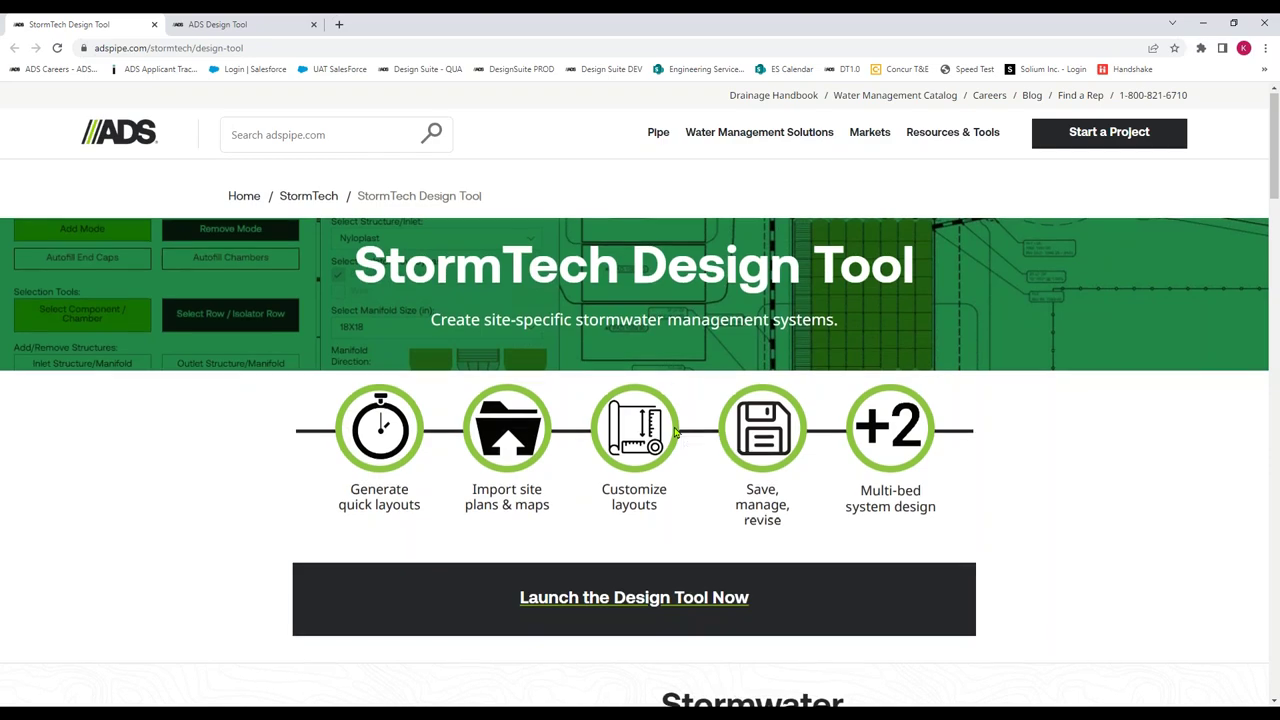
{"action": "scroll", "coordinate": [675, 432], "scroll_direction": "down", "scroll_amount": 3}
{"action": "scroll", "coordinate": [675, 432], "scroll_direction": "down", "scroll_amount": 5}
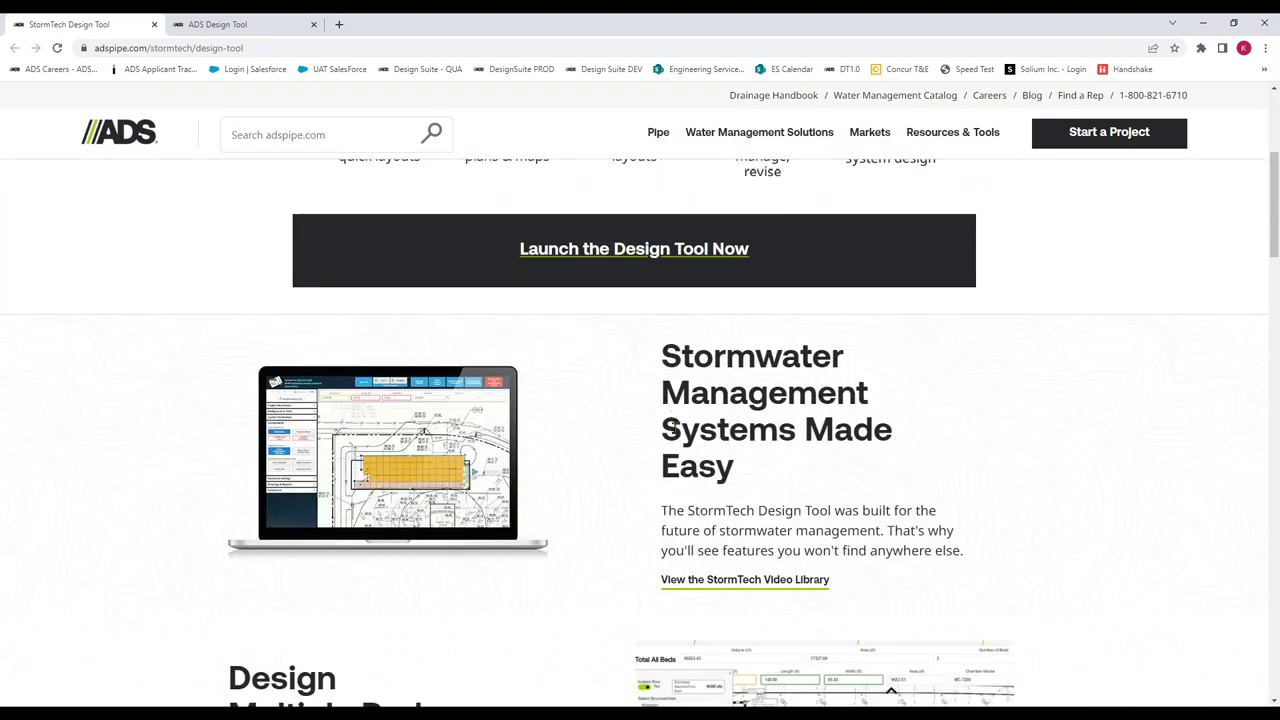
{"action": "scroll", "coordinate": [675, 436], "scroll_direction": "down", "scroll_amount": 10}
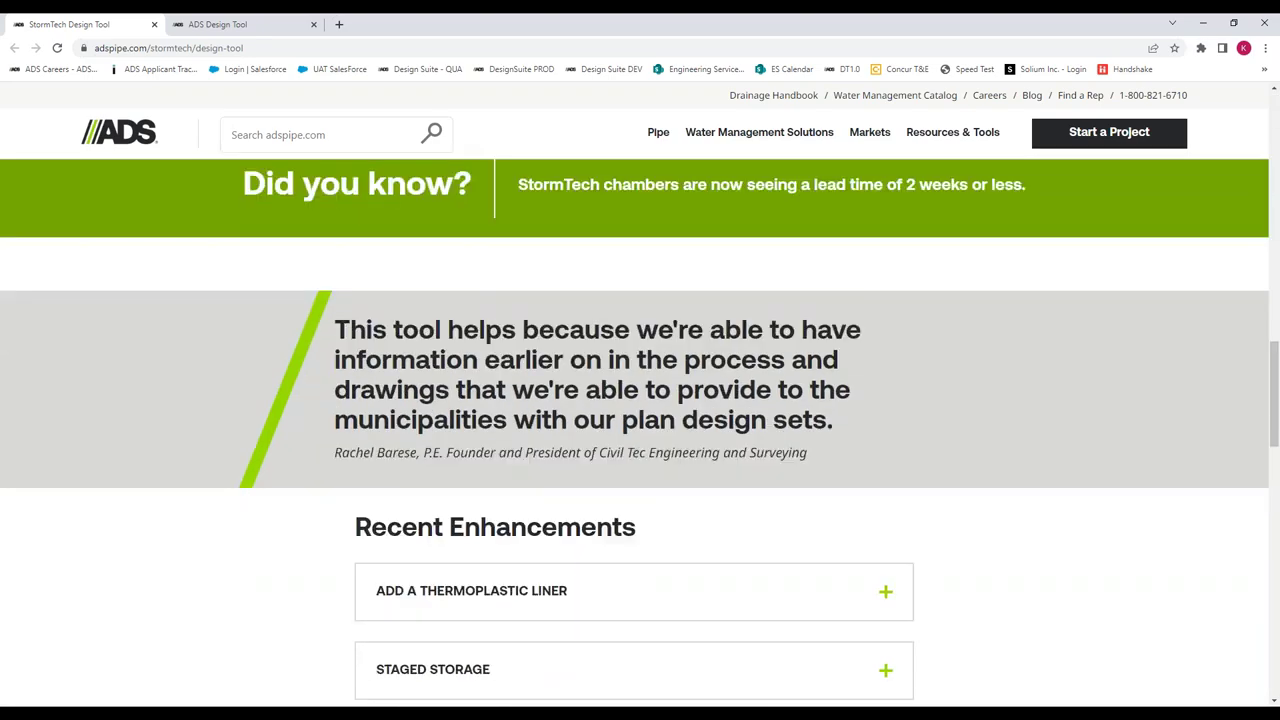
{"action": "scroll", "coordinate": [650, 430], "scroll_direction": "down", "scroll_amount": 1}
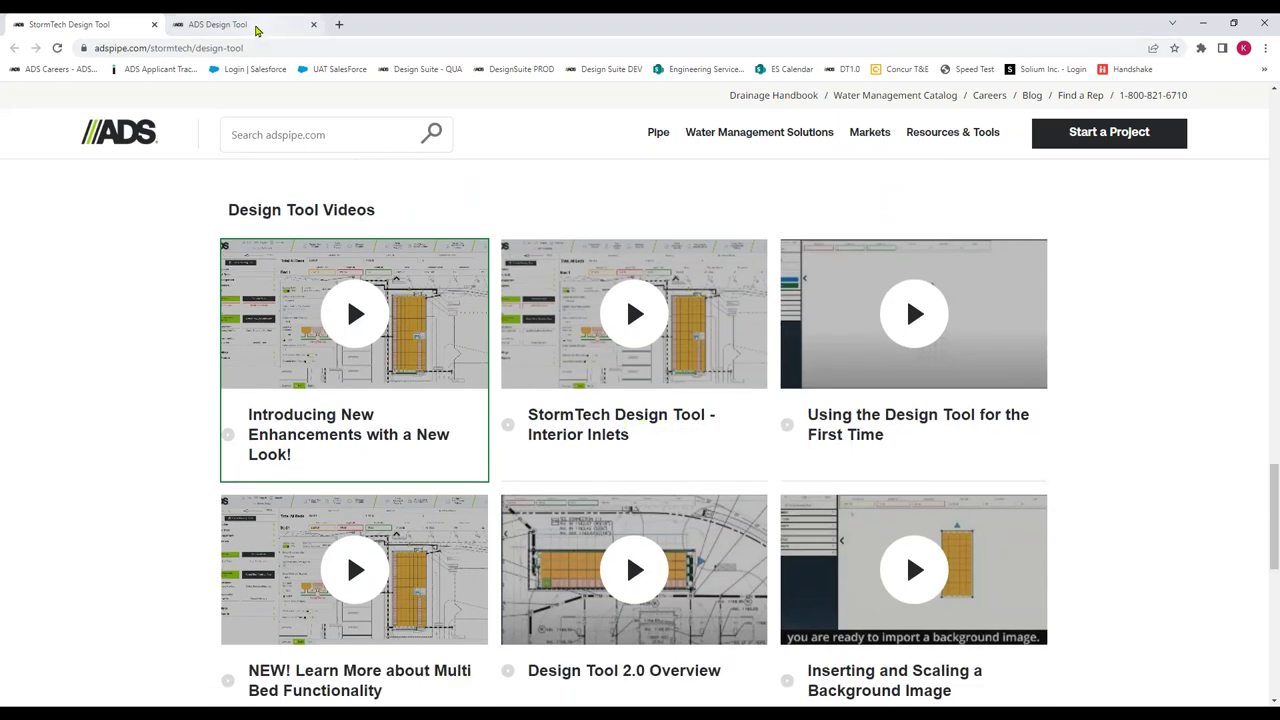
Step: Go back to the Design Tool and pan the site plan toward the open area for Bed 2
{"action": "left_click", "coordinate": [255, 30]}
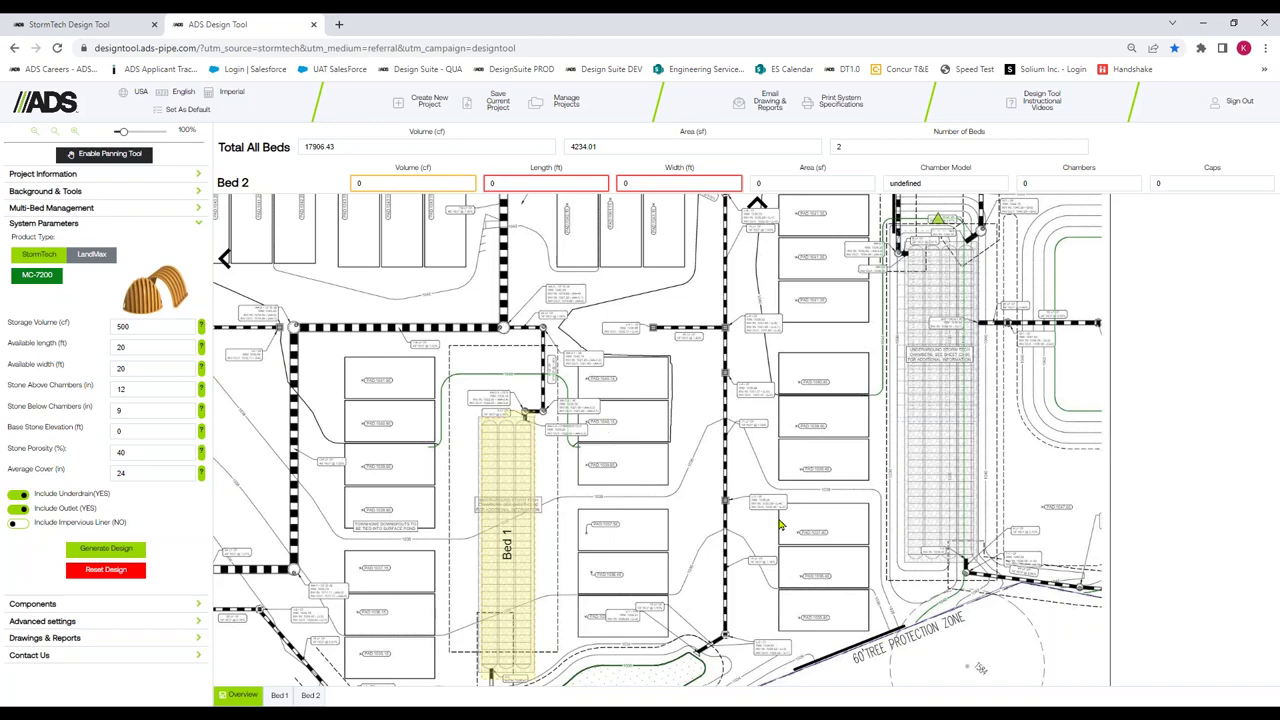
{"action": "left_click_drag", "start_coordinate": [776, 532], "coordinate": [766, 498]}
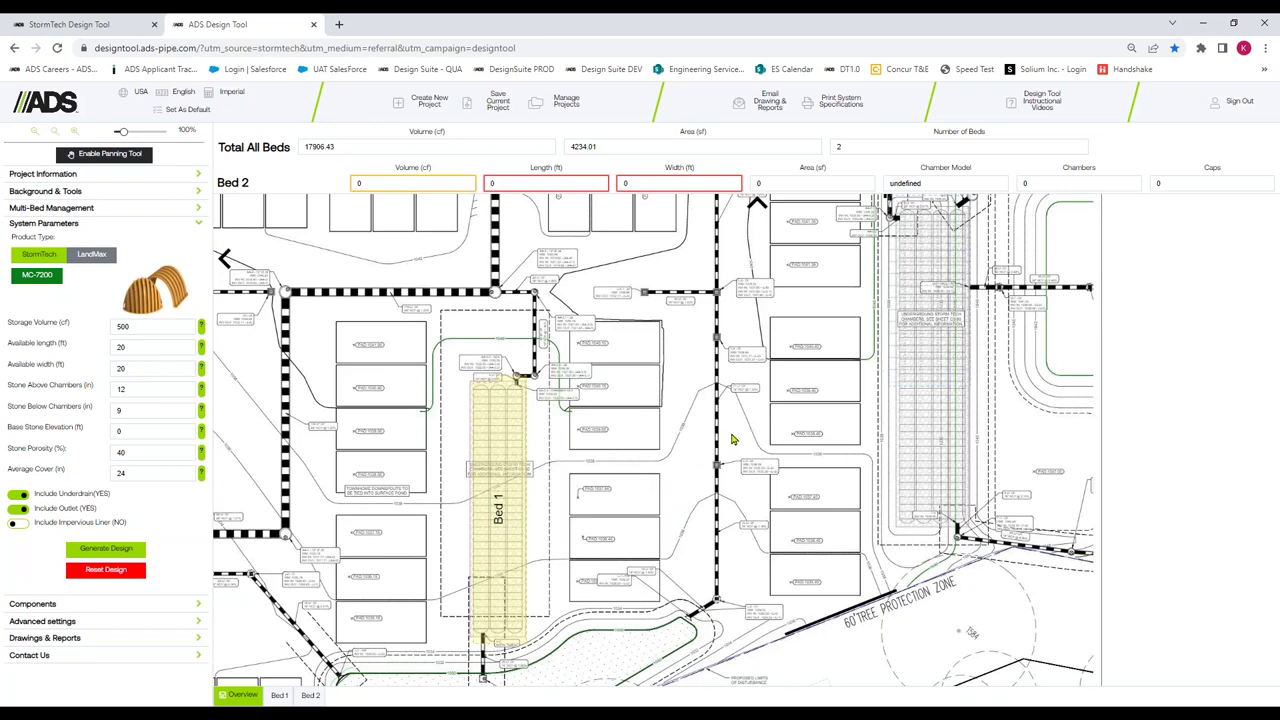
{"action": "scroll", "coordinate": [728, 424], "scroll_direction": "right", "scroll_amount": 3}
{"action": "scroll", "coordinate": [728, 424], "scroll_direction": "up", "scroll_amount": 2}
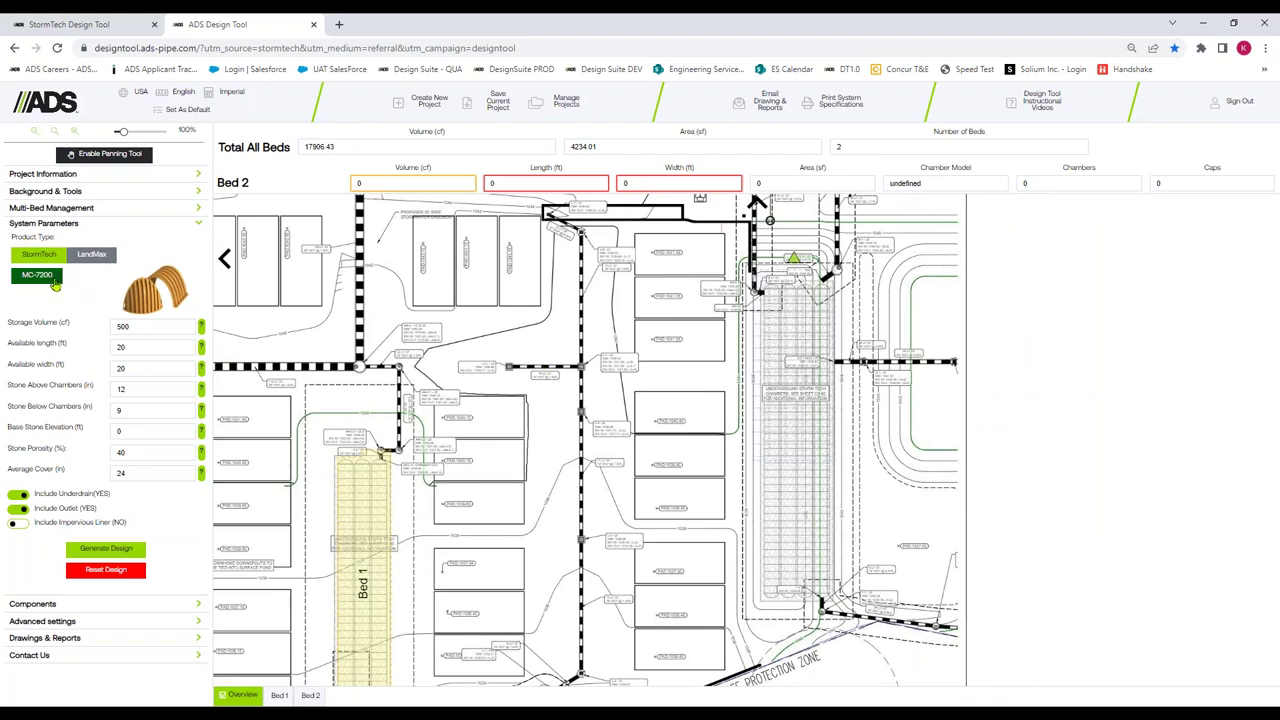
Step: Keep MC-7200 and enter 31372 cf storage, 186 by 47 ft available area, base stone elevation 100
{"action": "left_click", "coordinate": [55, 284]}
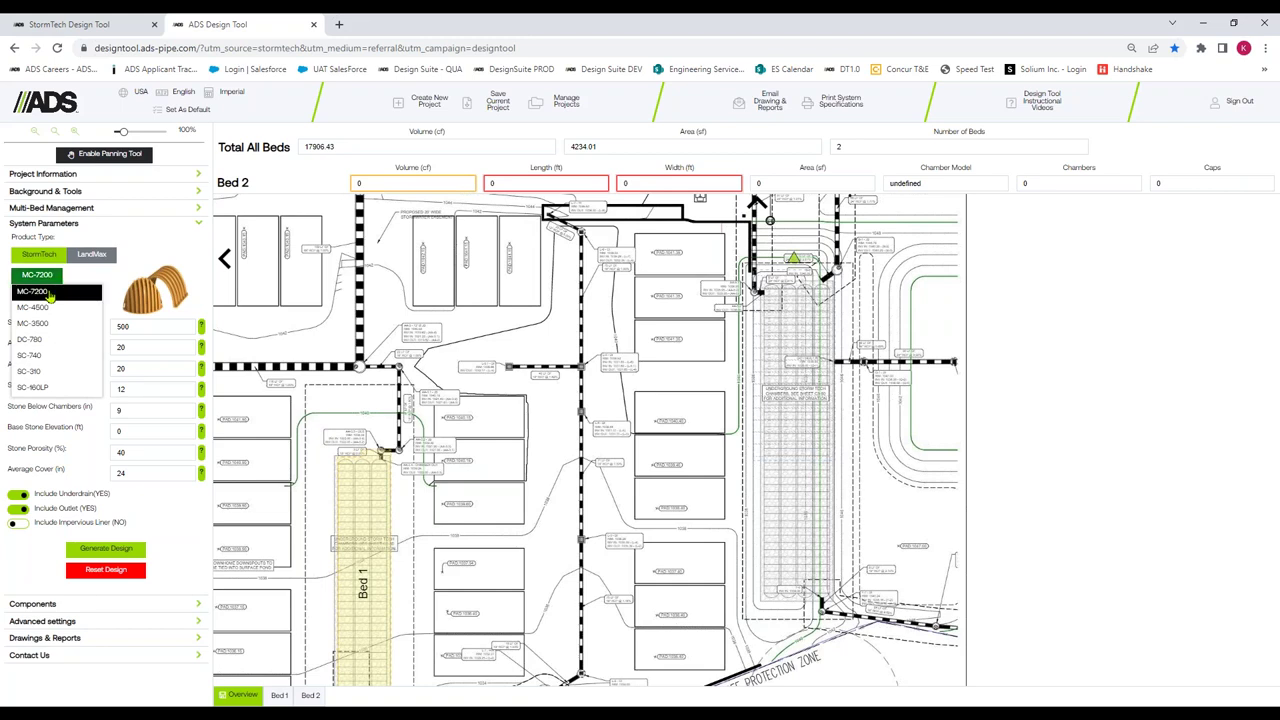
{"action": "left_click", "coordinate": [33, 291]}
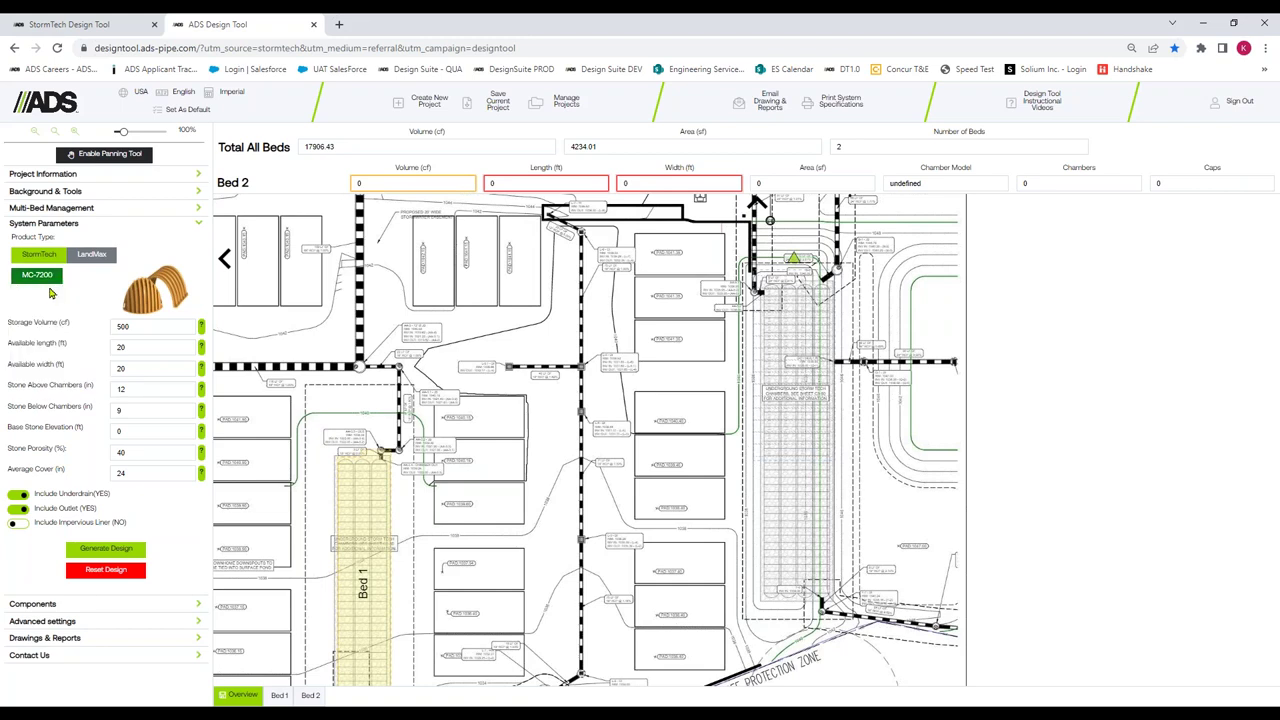
{"action": "double_click", "coordinate": [166, 327]}
{"action": "type", "text": "31372"}
{"action": "key", "text": "Tab"}
{"action": "type", "text": "186"}
{"action": "key", "text": "Tab"}
{"action": "type", "text": "47"}
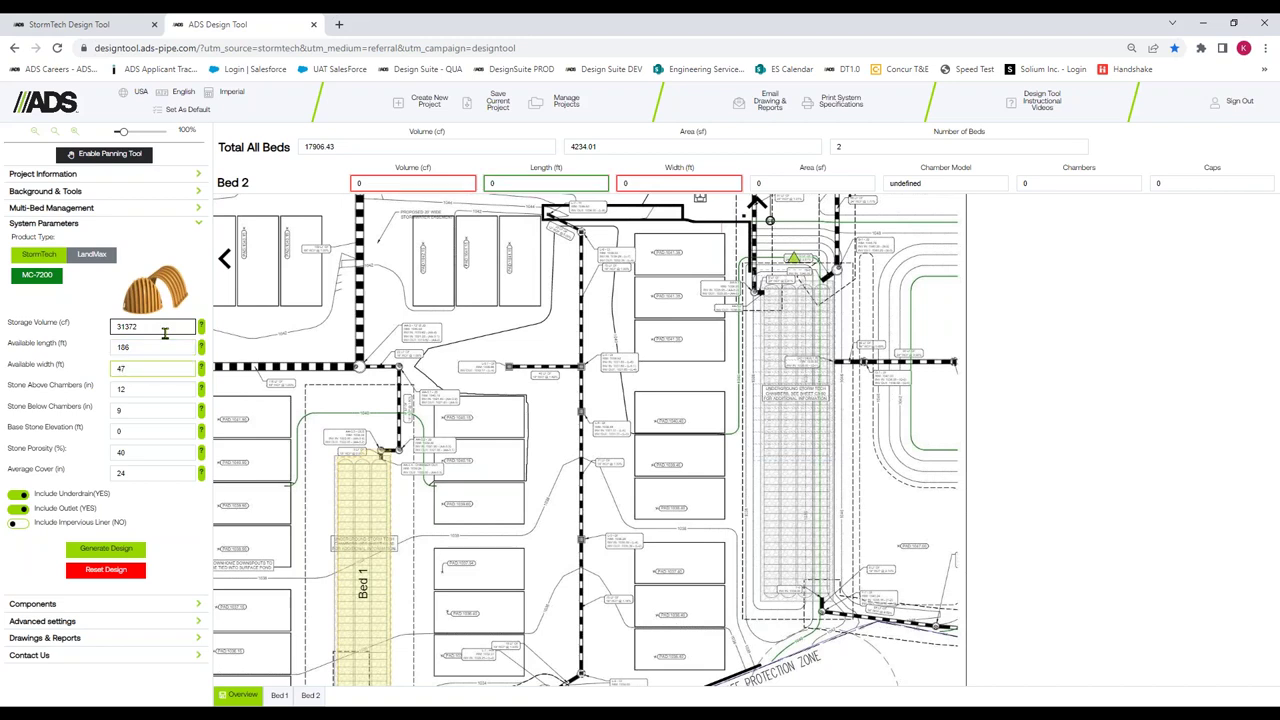
{"action": "key", "text": "Tab"}
{"action": "key", "text": "Tab"}
{"action": "key", "text": "Tab"}
{"action": "type", "text": "100"}
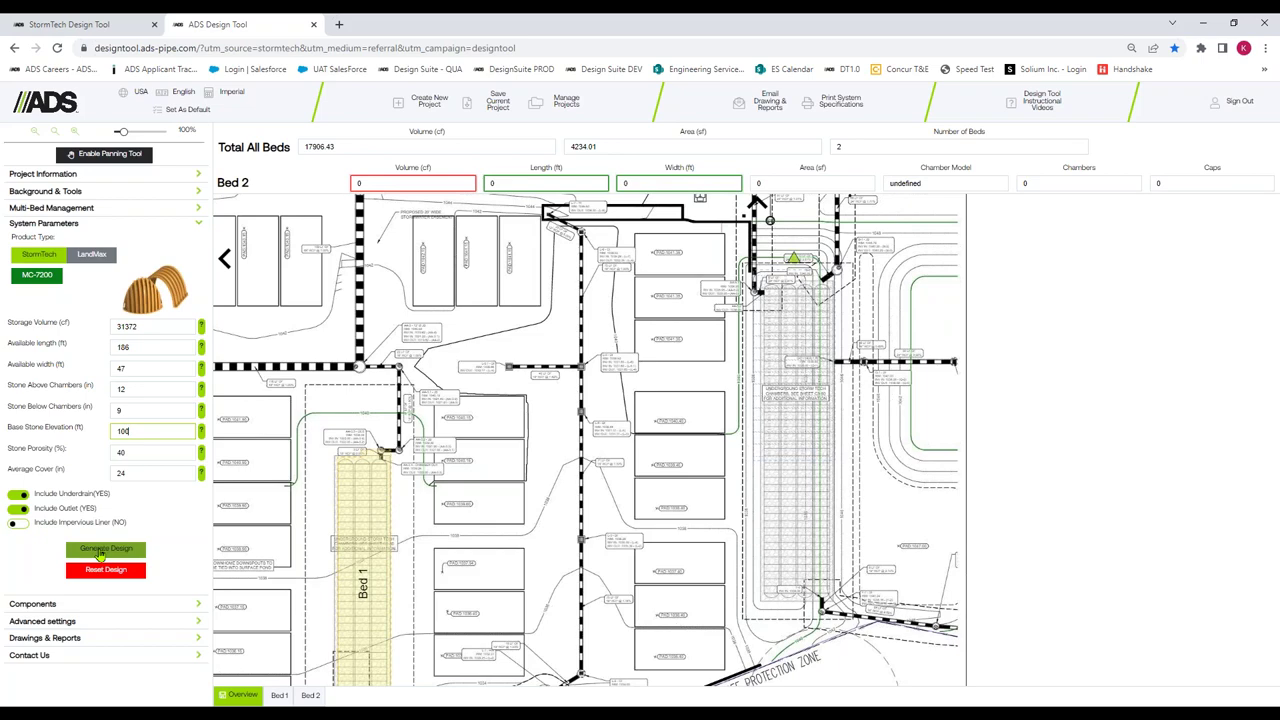
Step: Generate the 108-chamber MC-7200 Bed 2 layout, confirming the replacement and dismissing the size warning
{"action": "left_click", "coordinate": [100, 551]}
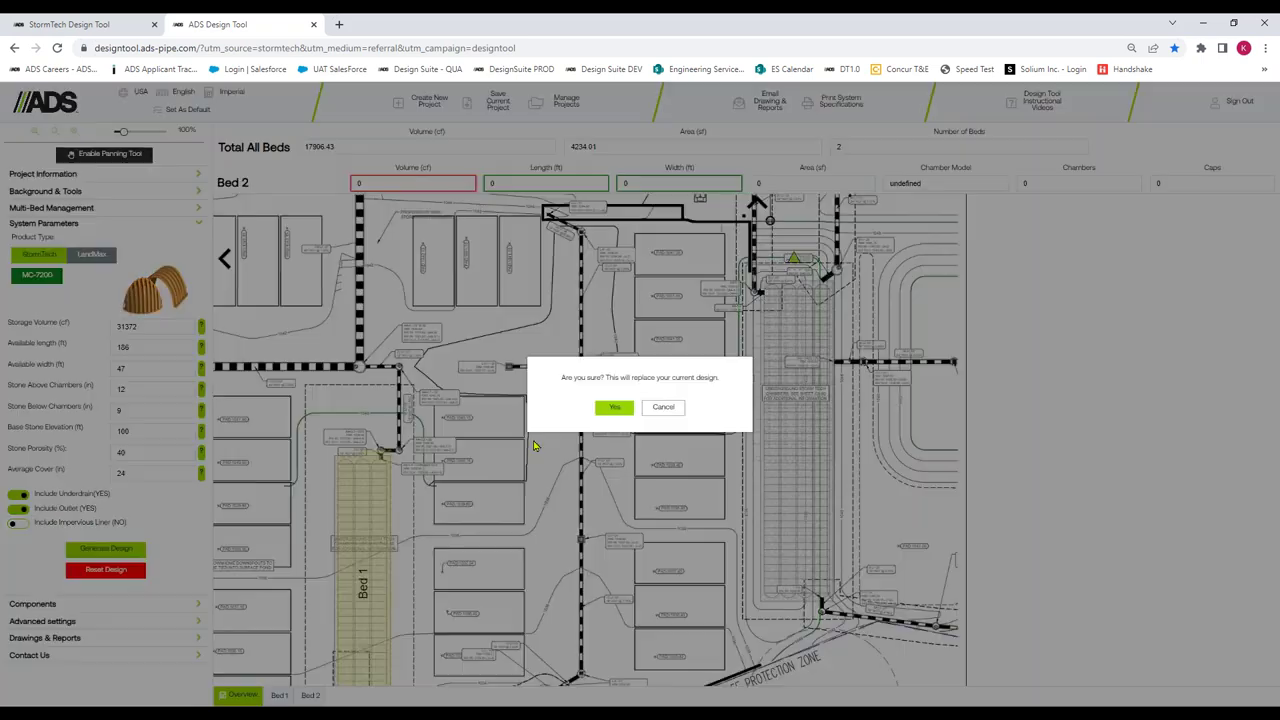
{"action": "left_click", "coordinate": [604, 408]}
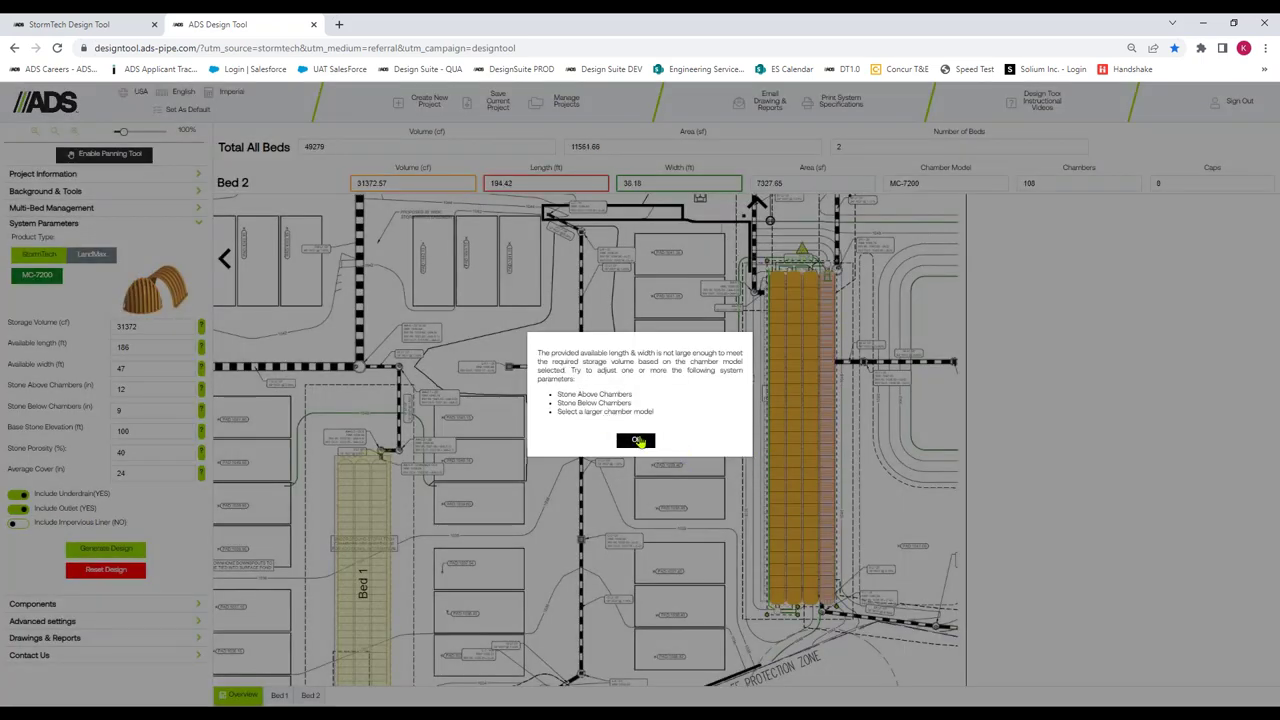
{"action": "left_click", "coordinate": [636, 440]}
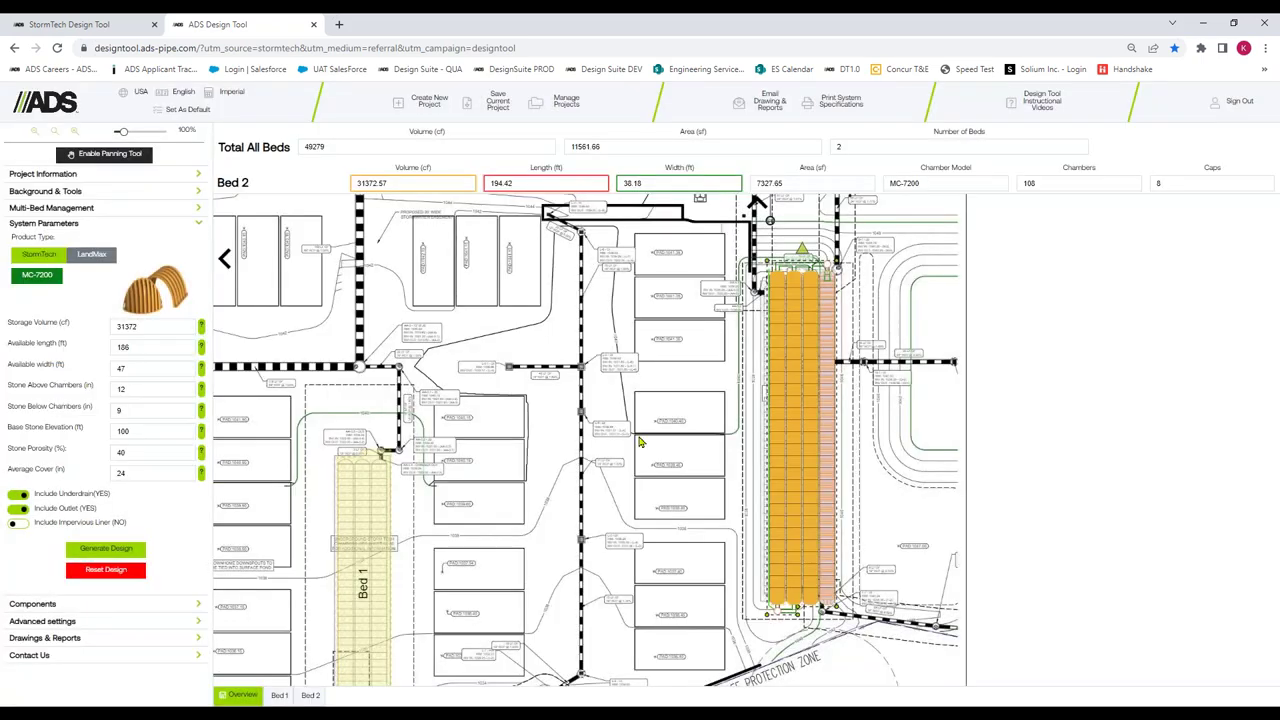
{"action": "left_click", "coordinate": [53, 284]}
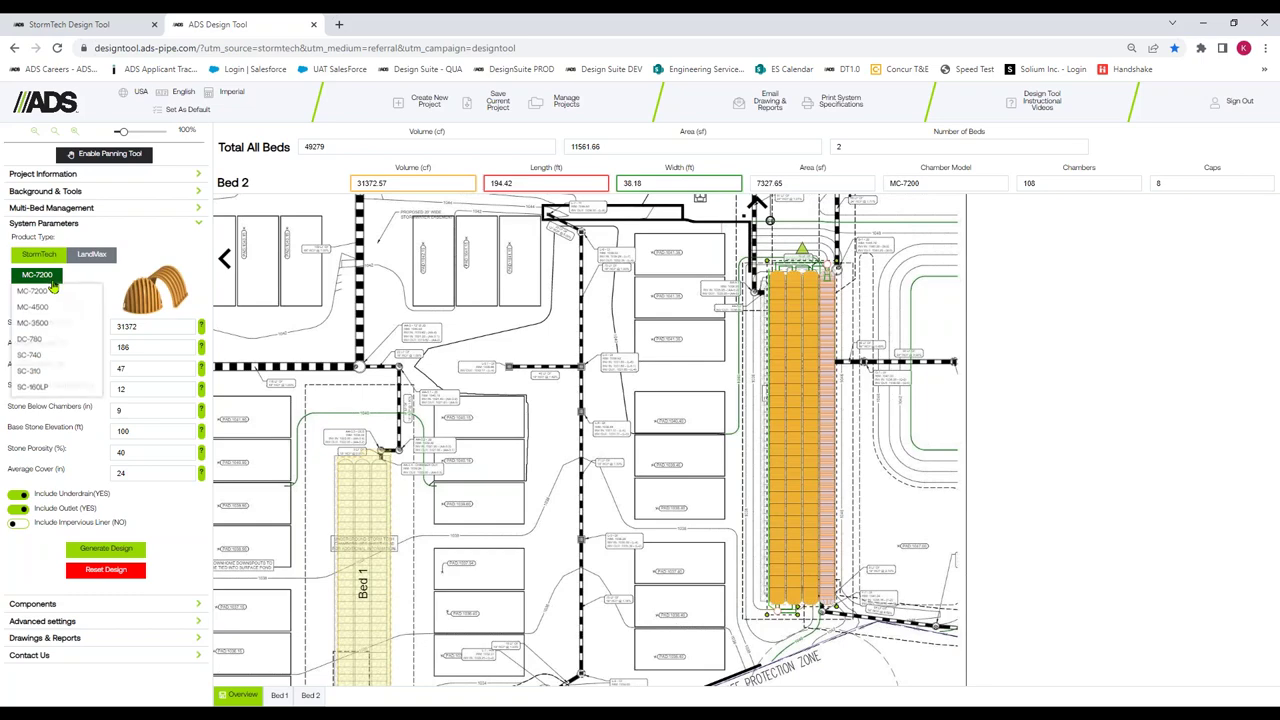
{"action": "left_click", "coordinate": [30, 356]}
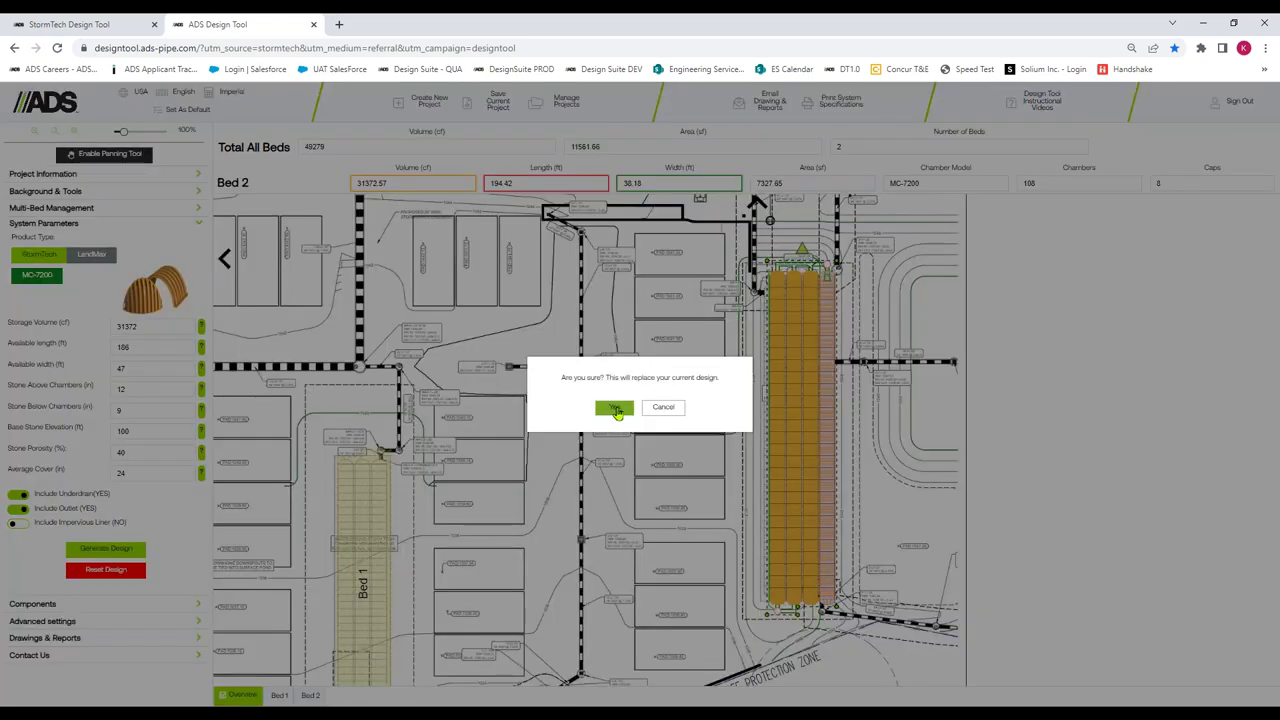
{"action": "left_click", "coordinate": [614, 408]}
{"action": "left_click", "coordinate": [640, 440]}
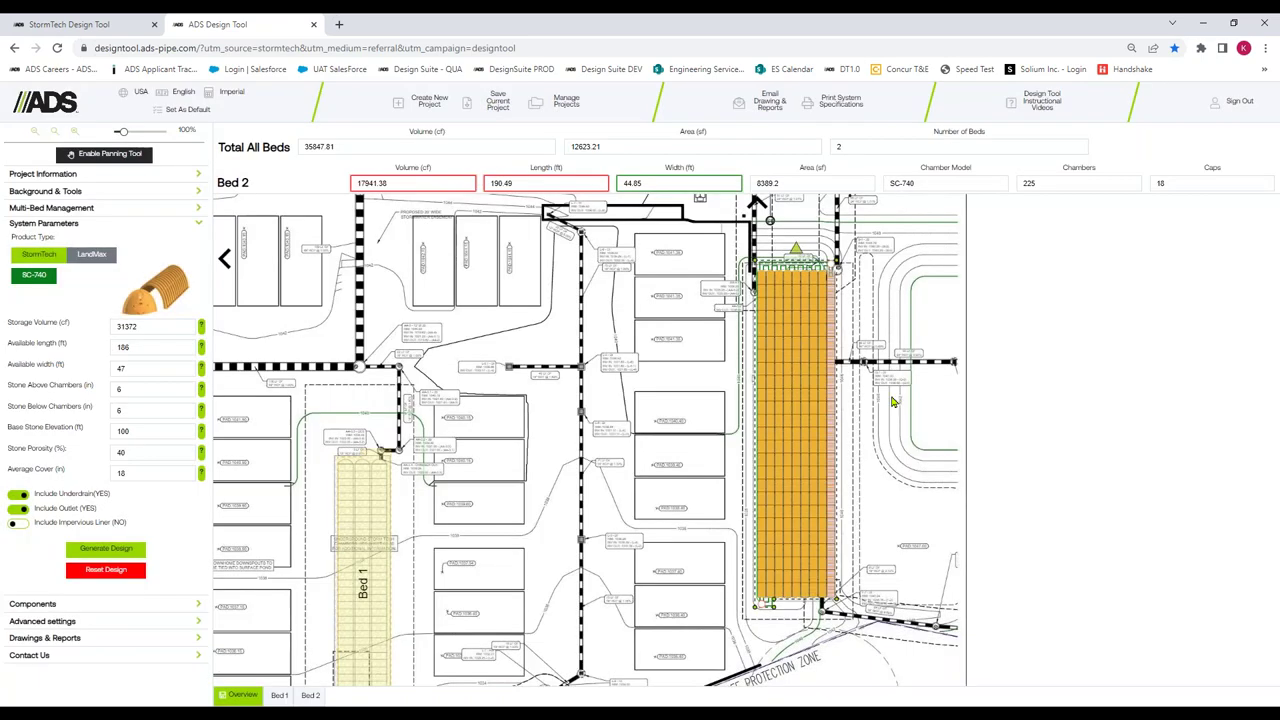
{"action": "left_click", "coordinate": [48, 288]}
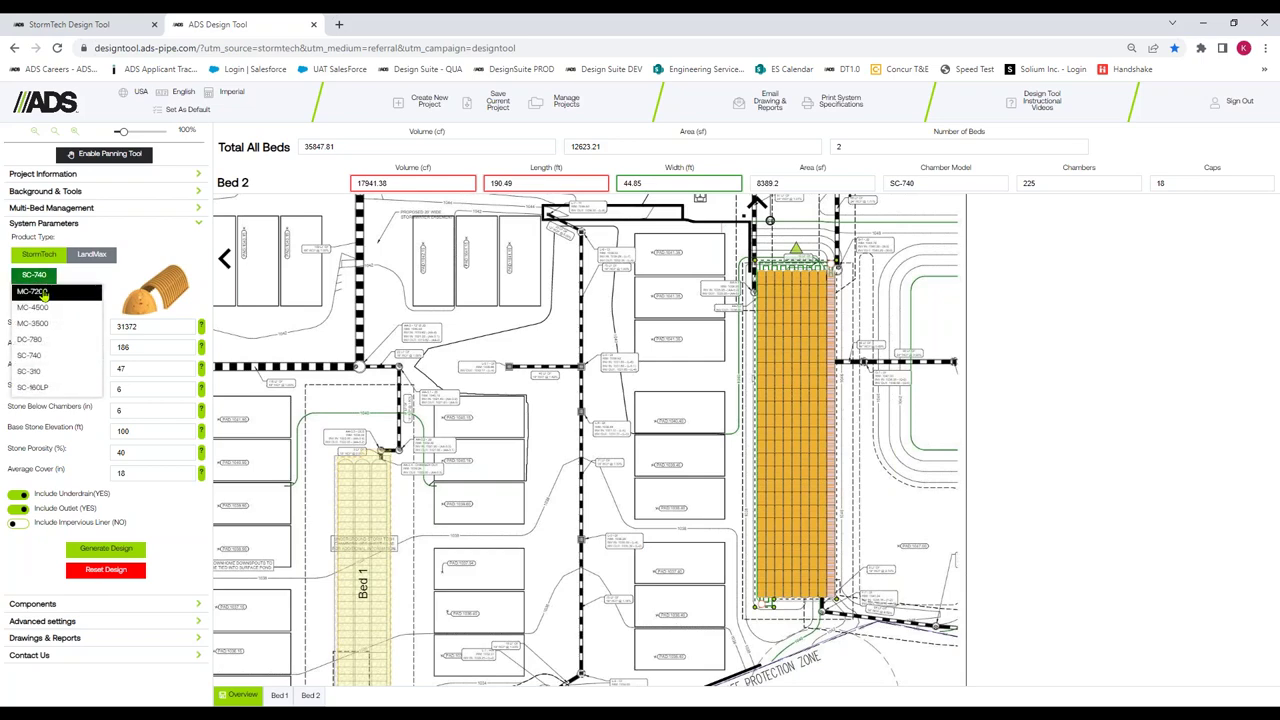
{"action": "left_click", "coordinate": [40, 292]}
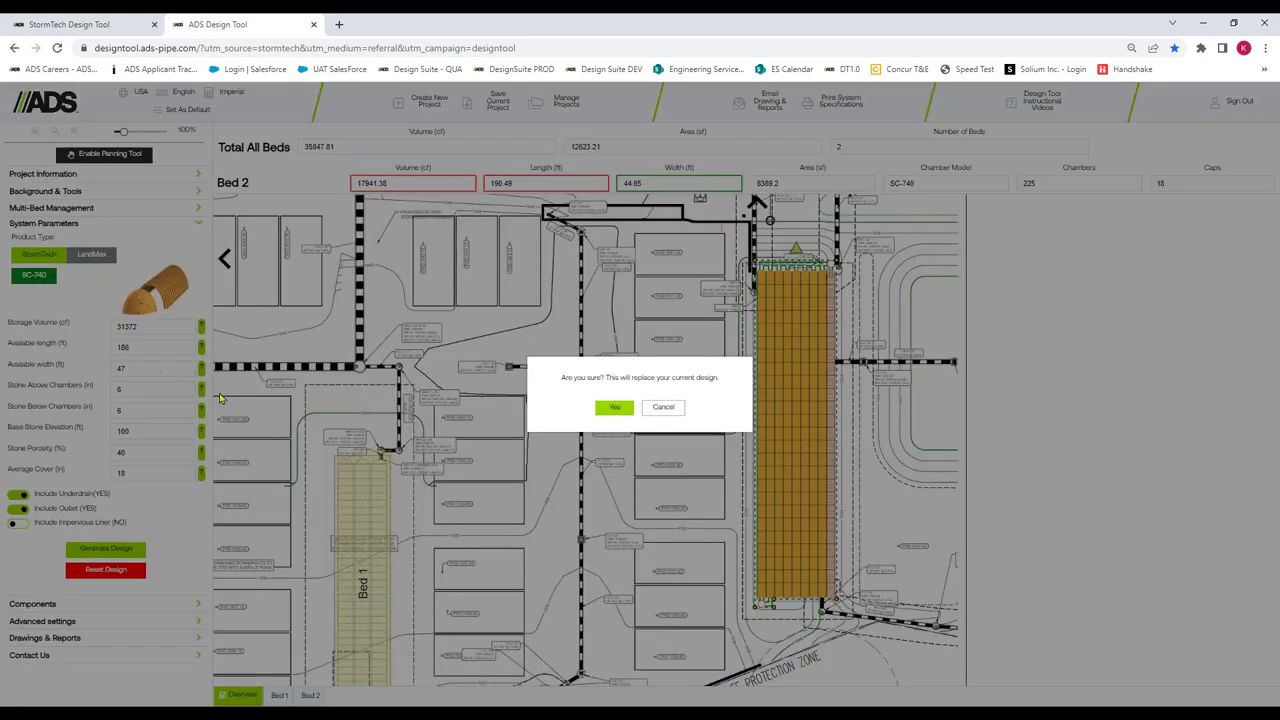
{"action": "left_click", "coordinate": [624, 414]}
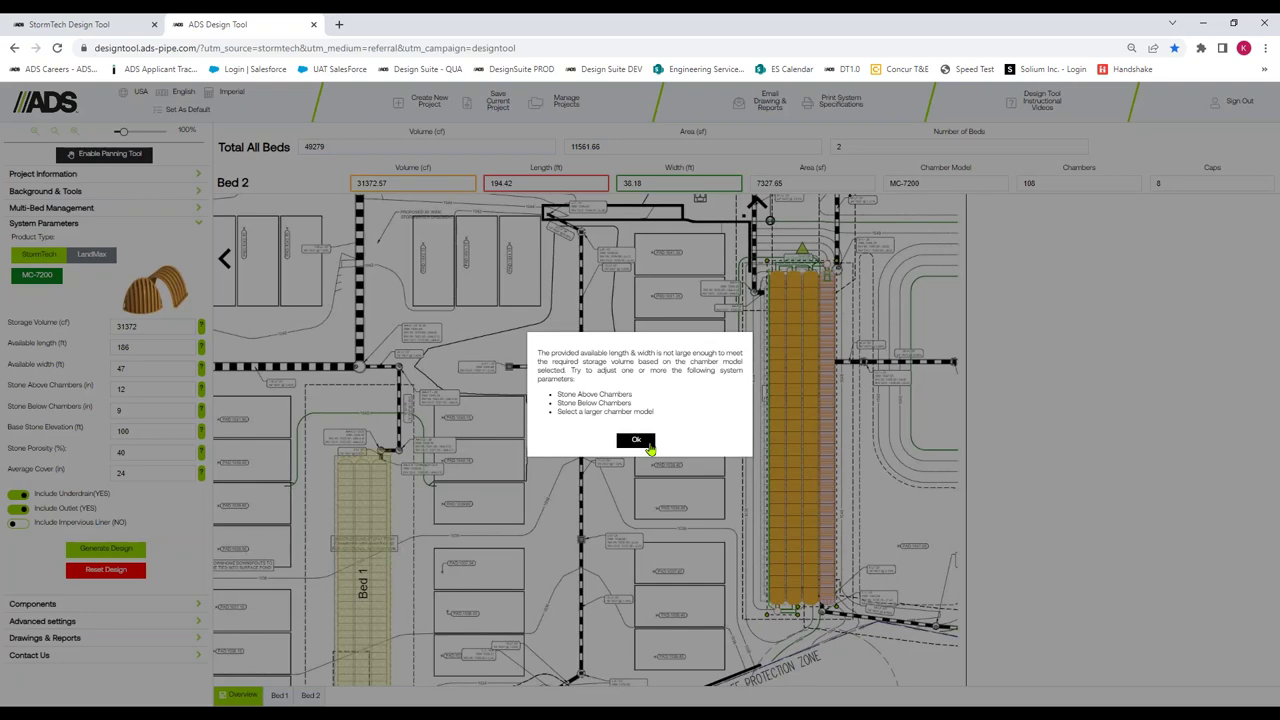
{"action": "left_click", "coordinate": [646, 446]}
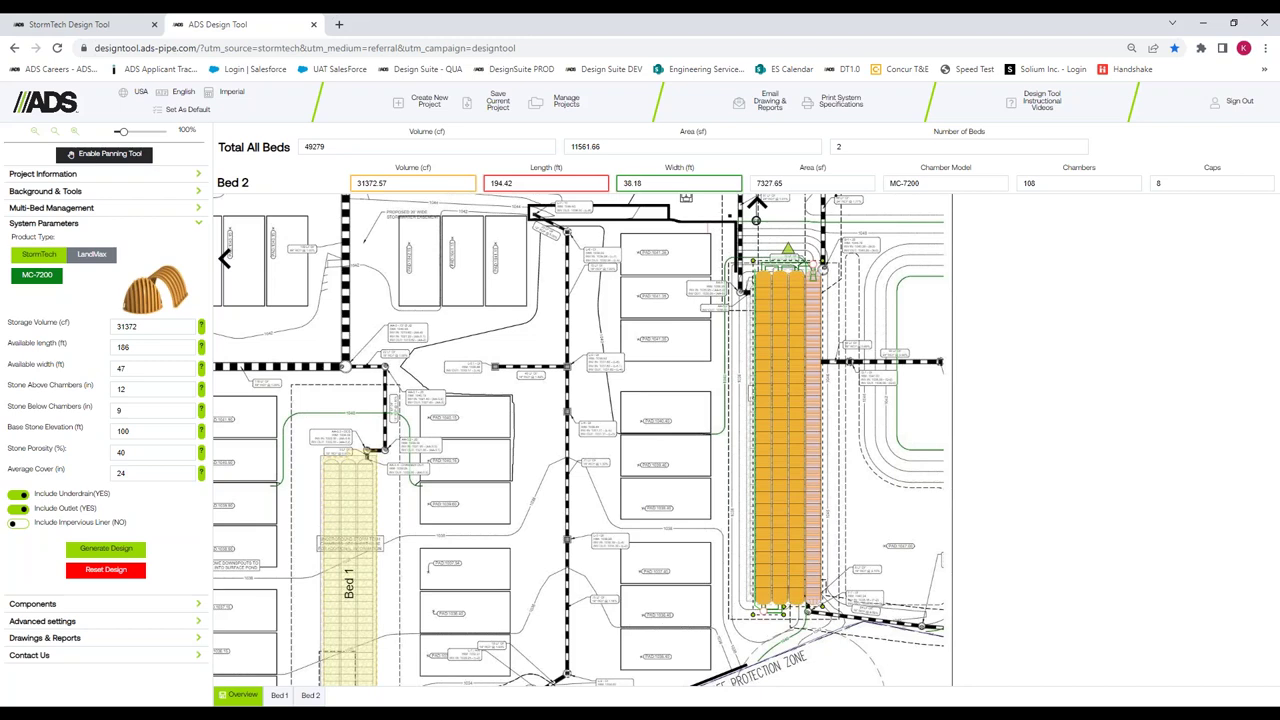
Step: Zoom into the outlet pipe crossing and remove the four chambers beneath it in Bed 2
{"action": "left_click", "coordinate": [33, 604]}
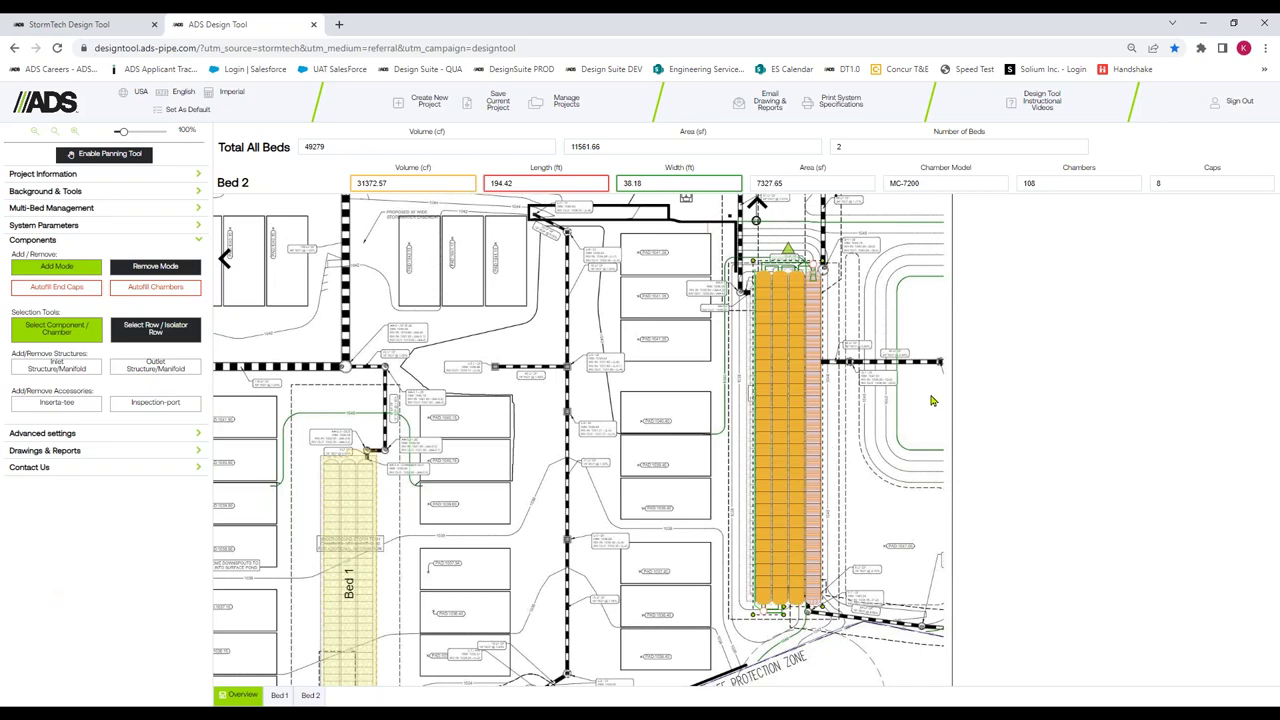
{"action": "key", "text": "space"}
{"action": "left_click_drag", "start_coordinate": [890, 381], "coordinate": [825, 387]}
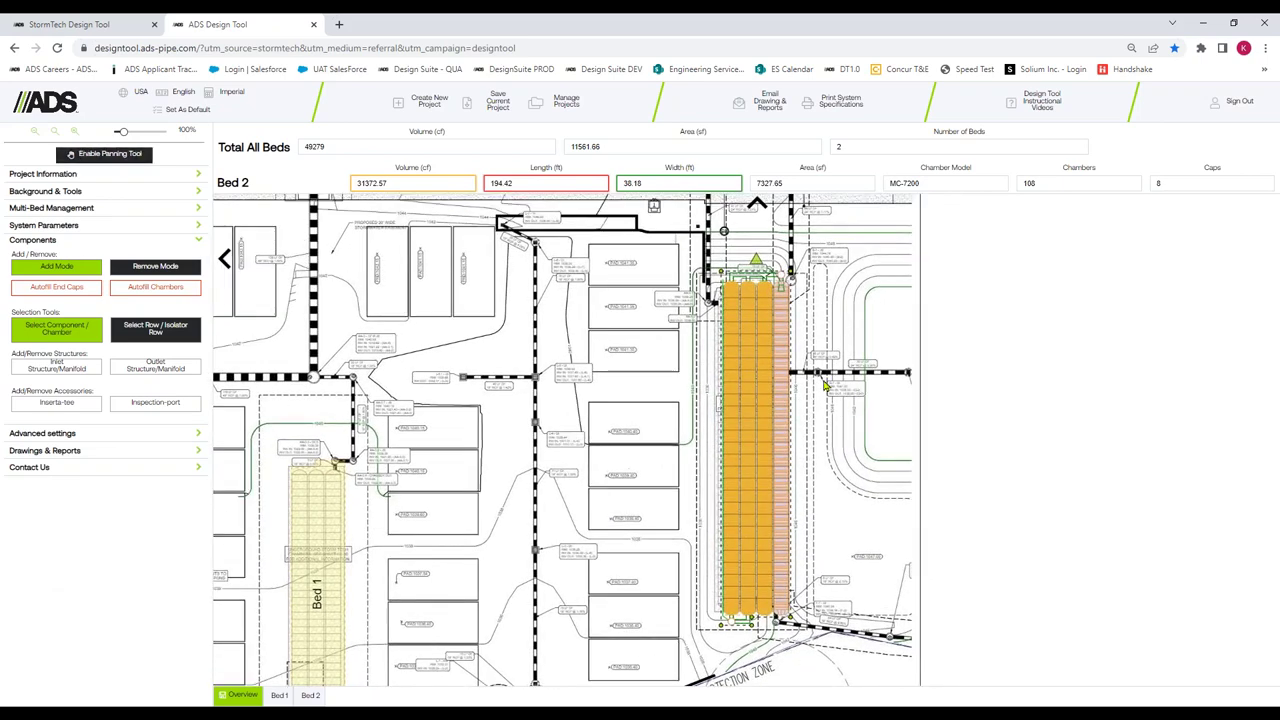
{"action": "scroll", "coordinate": [826, 384], "scroll_direction": "up", "scroll_amount": 5}
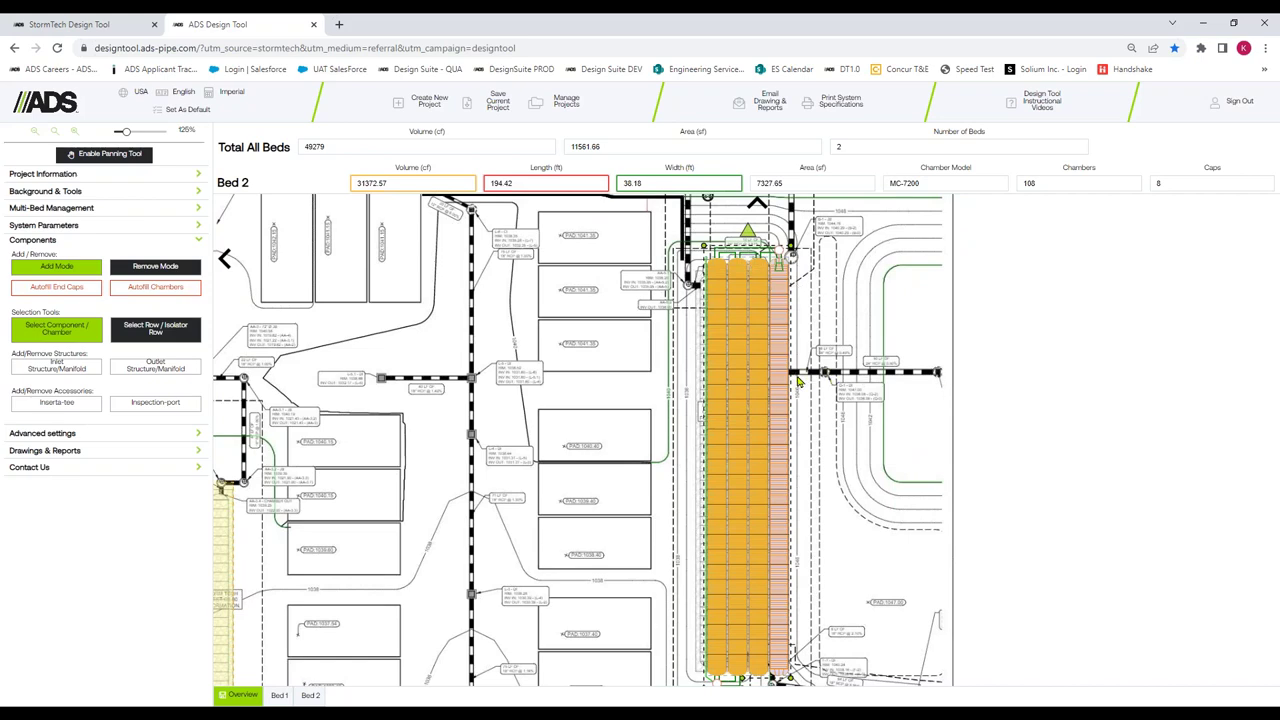
{"action": "scroll", "coordinate": [800, 380], "scroll_direction": "up", "scroll_amount": 5}
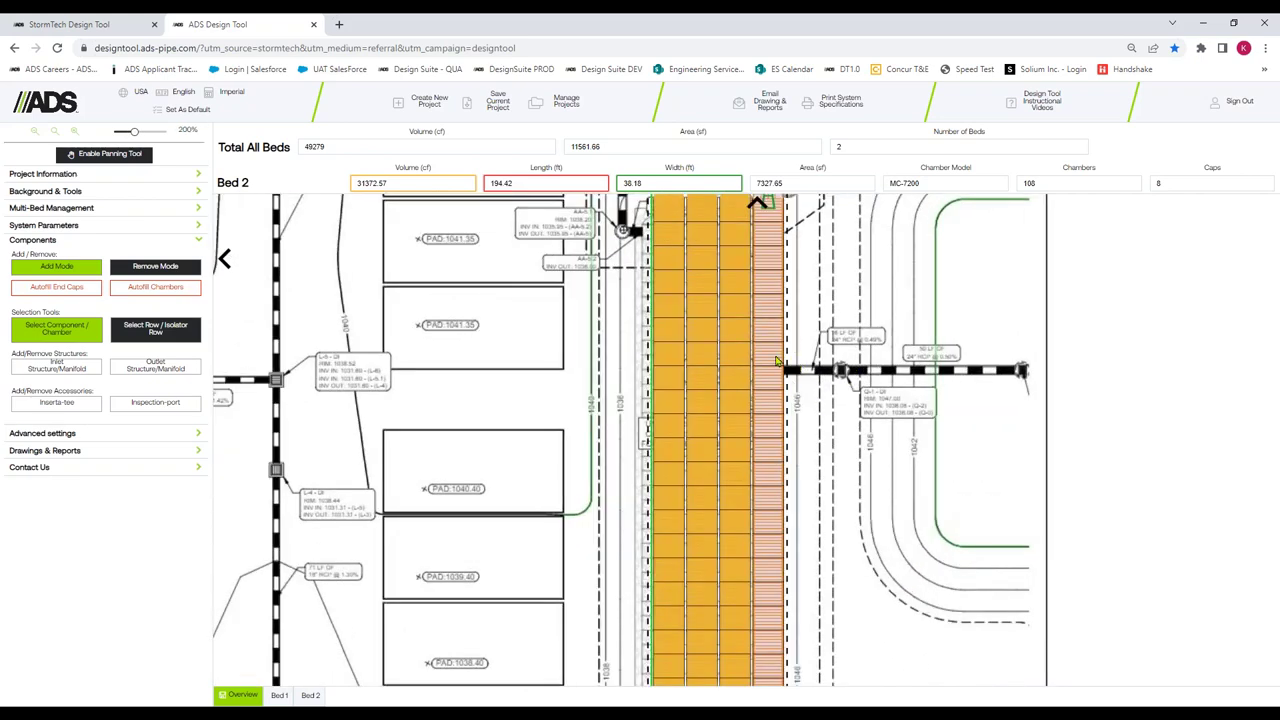
{"action": "left_click", "coordinate": [155, 266]}
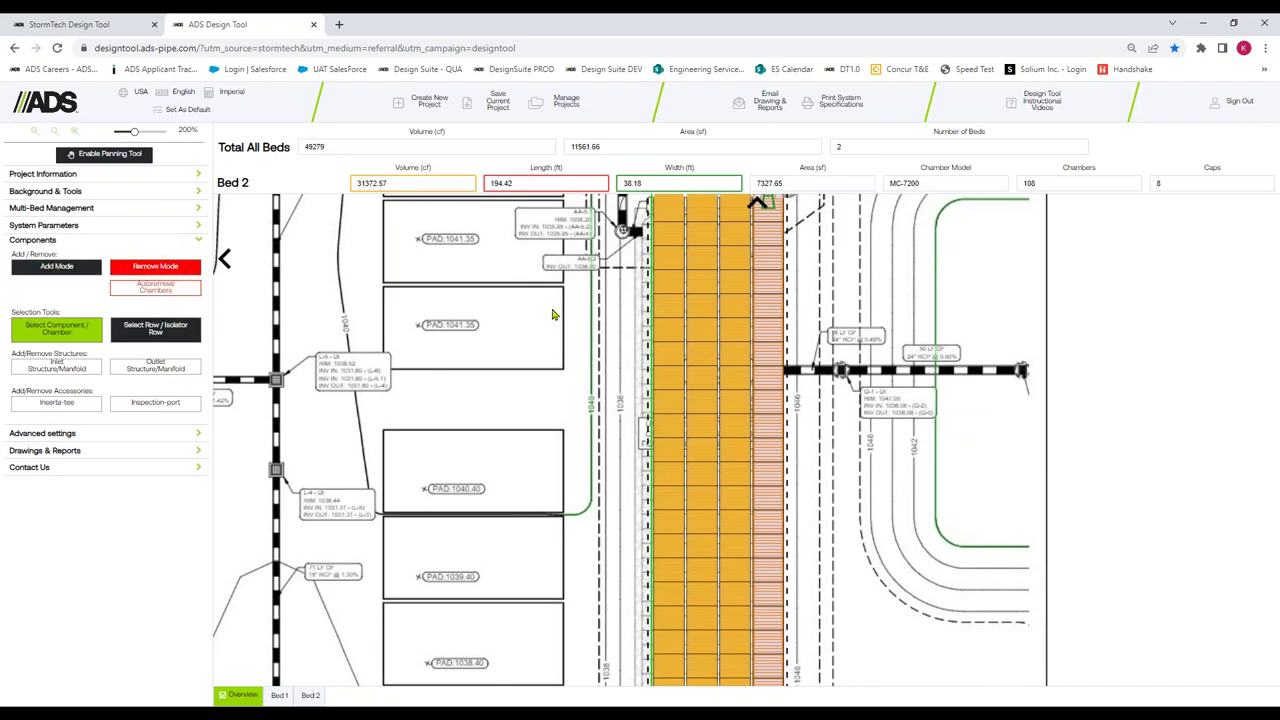
{"action": "left_click", "coordinate": [770, 385]}
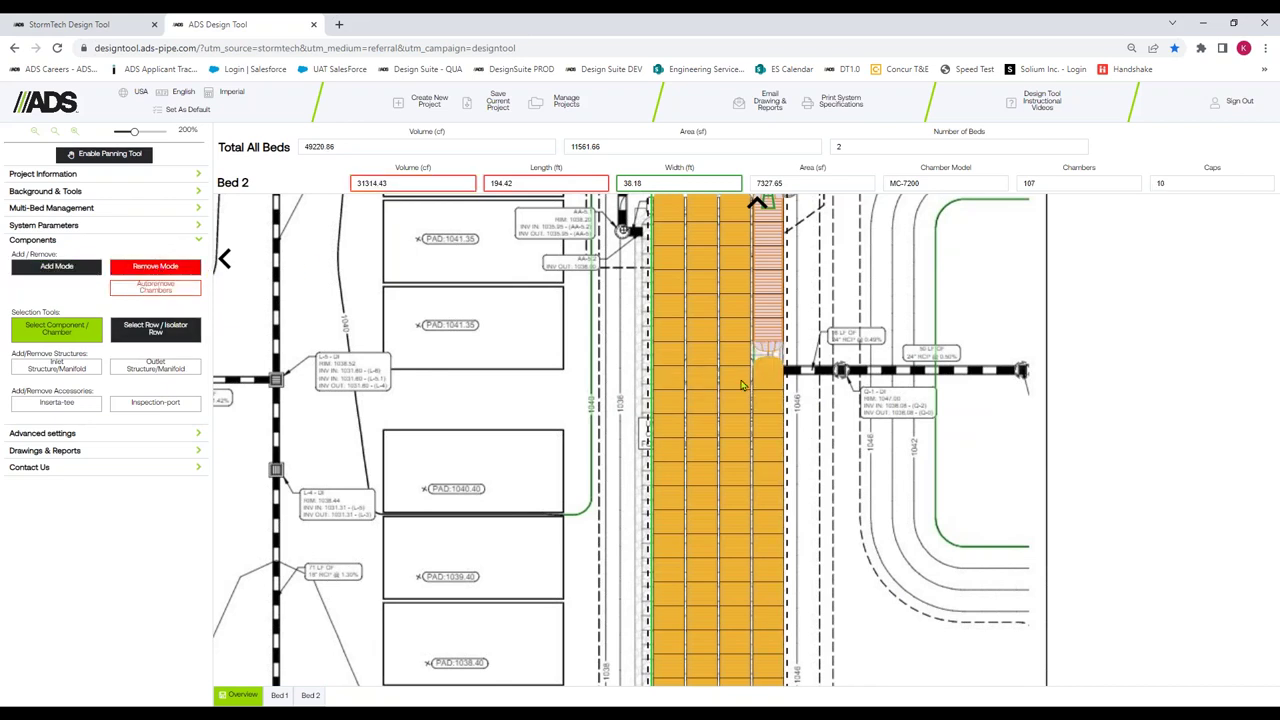
{"action": "left_click", "coordinate": [745, 380]}
{"action": "left_click", "coordinate": [738, 370]}
{"action": "left_click", "coordinate": [738, 360]}
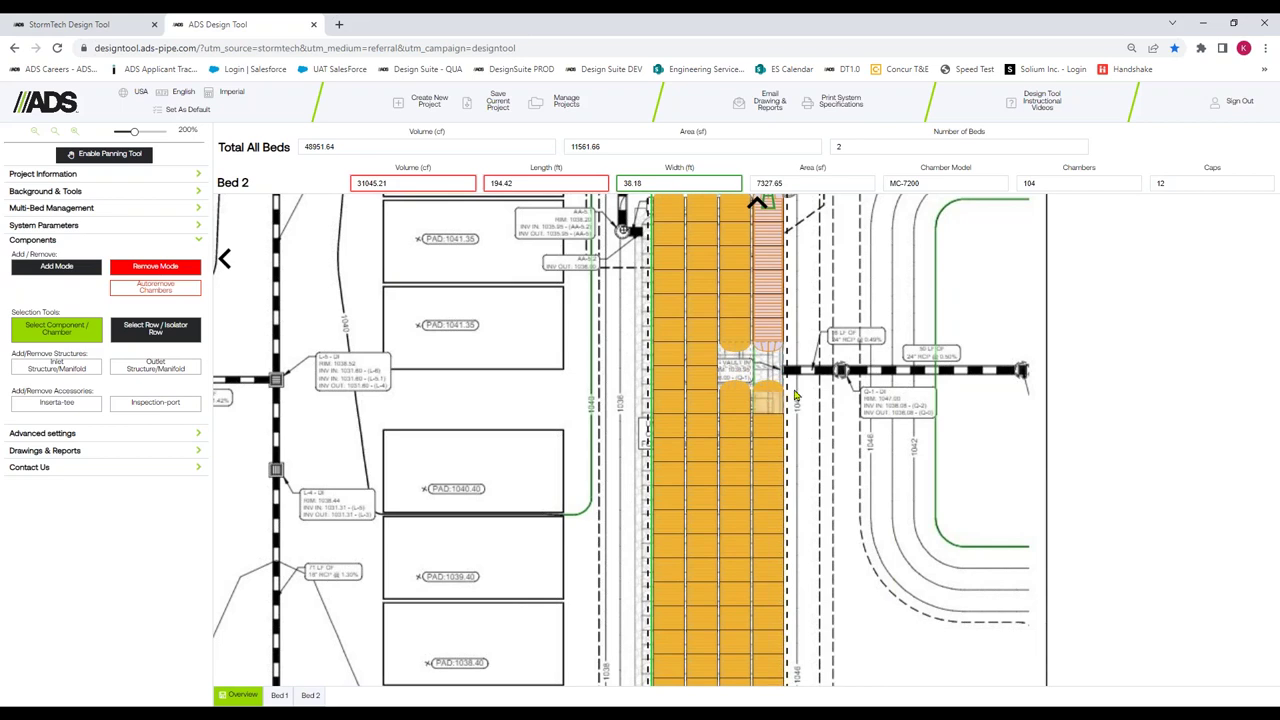
Step: Add a second direct pipe to the isolator row's middle inlet manifold
{"action": "left_click", "coordinate": [50, 266]}
{"action": "left_click", "coordinate": [24, 340]}
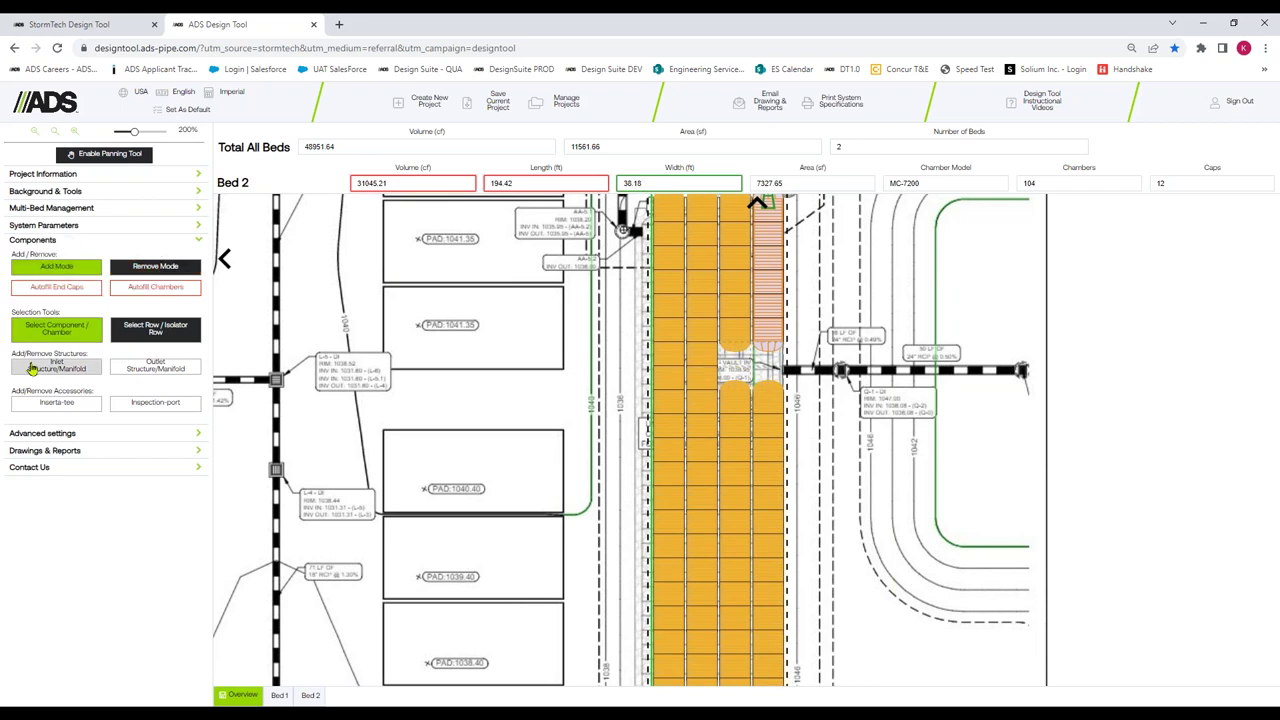
{"action": "left_click", "coordinate": [769, 402]}
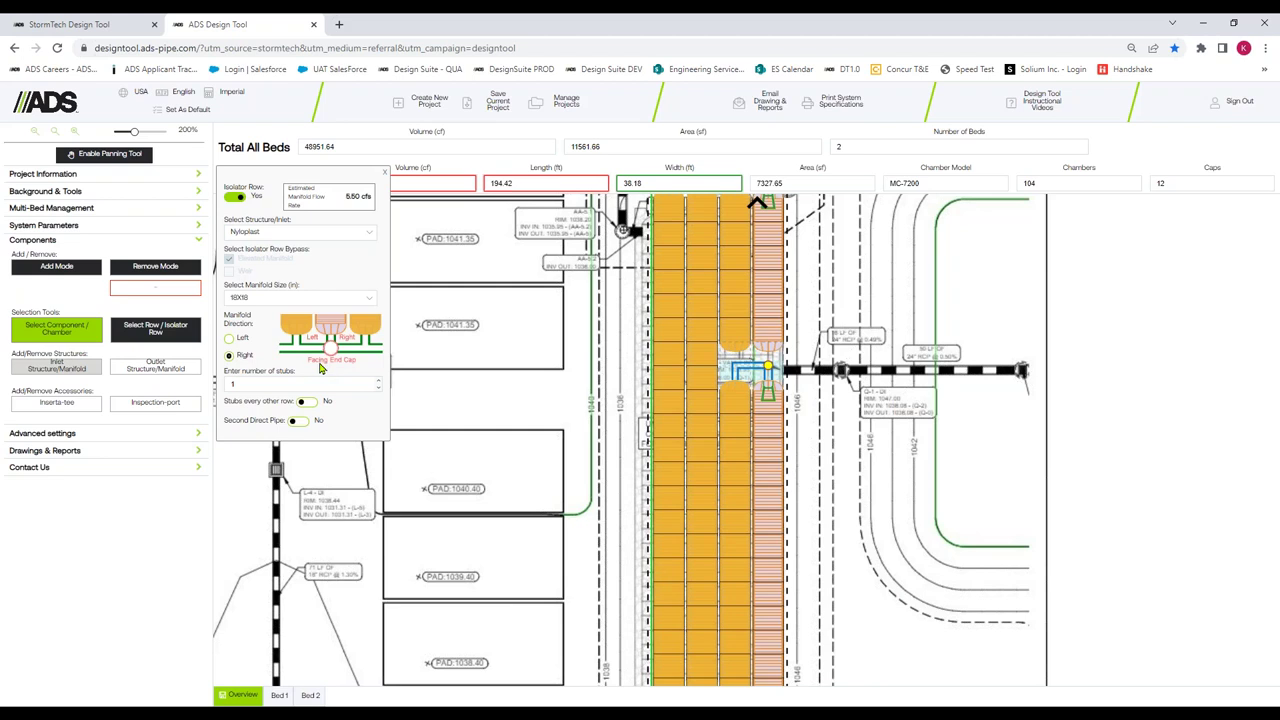
{"action": "scroll", "coordinate": [716, 413], "scroll_direction": "up", "scroll_amount": 1}
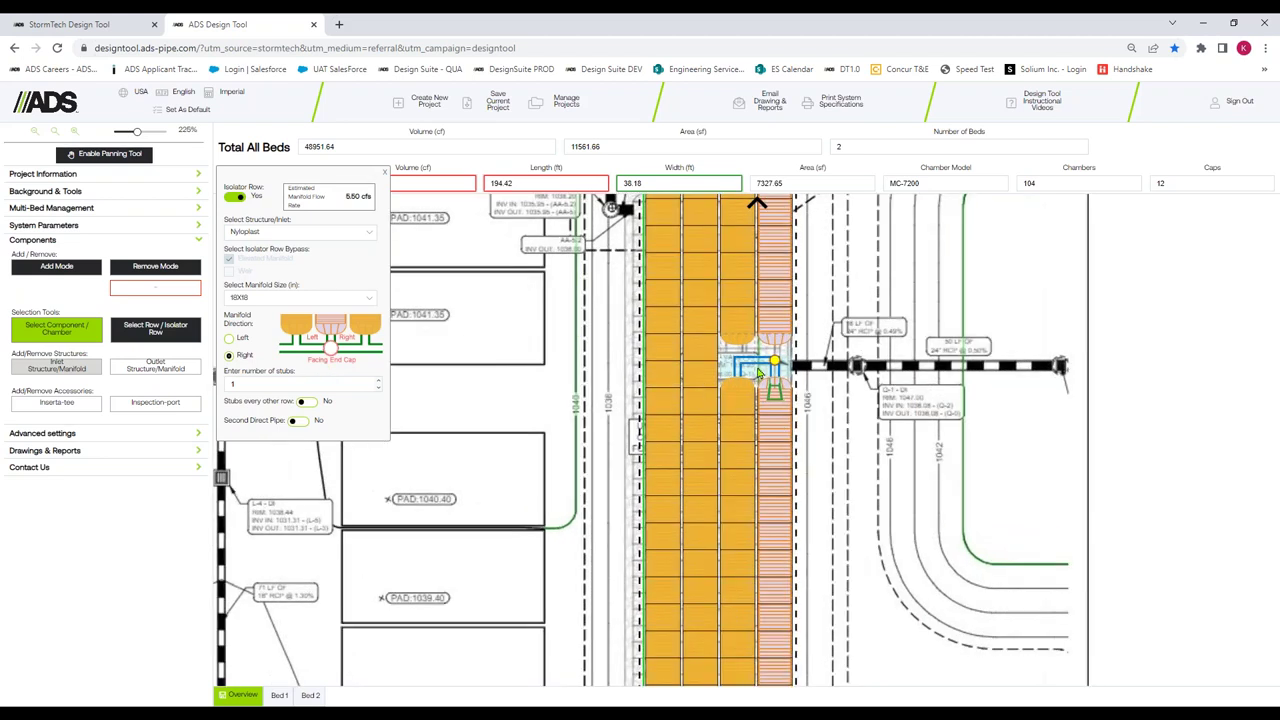
{"action": "left_click", "coordinate": [298, 422]}
{"action": "left_click_drag", "start_coordinate": [338, 168], "coordinate": [344, 228]}
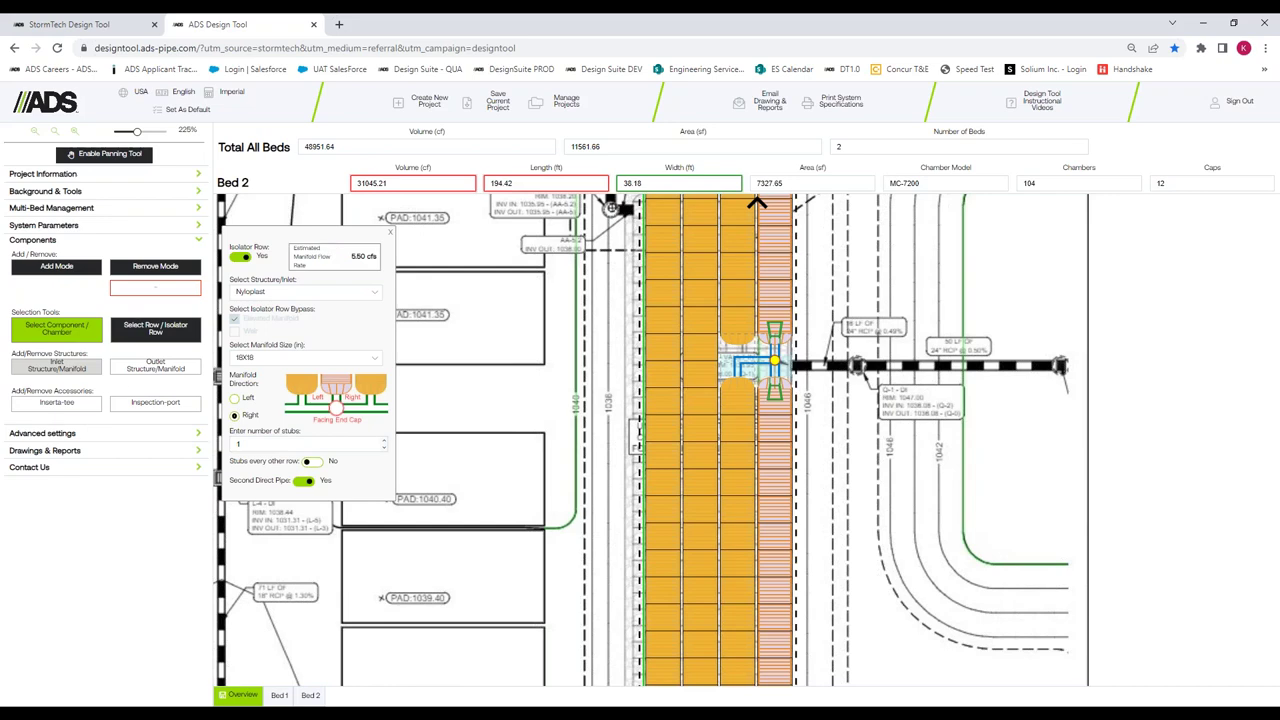
{"action": "scroll", "coordinate": [680, 325], "scroll_direction": "down", "scroll_amount": 1}
{"action": "left_click_drag", "start_coordinate": [707, 363], "coordinate": [691, 299]}
{"action": "left_click", "coordinate": [390, 232]}
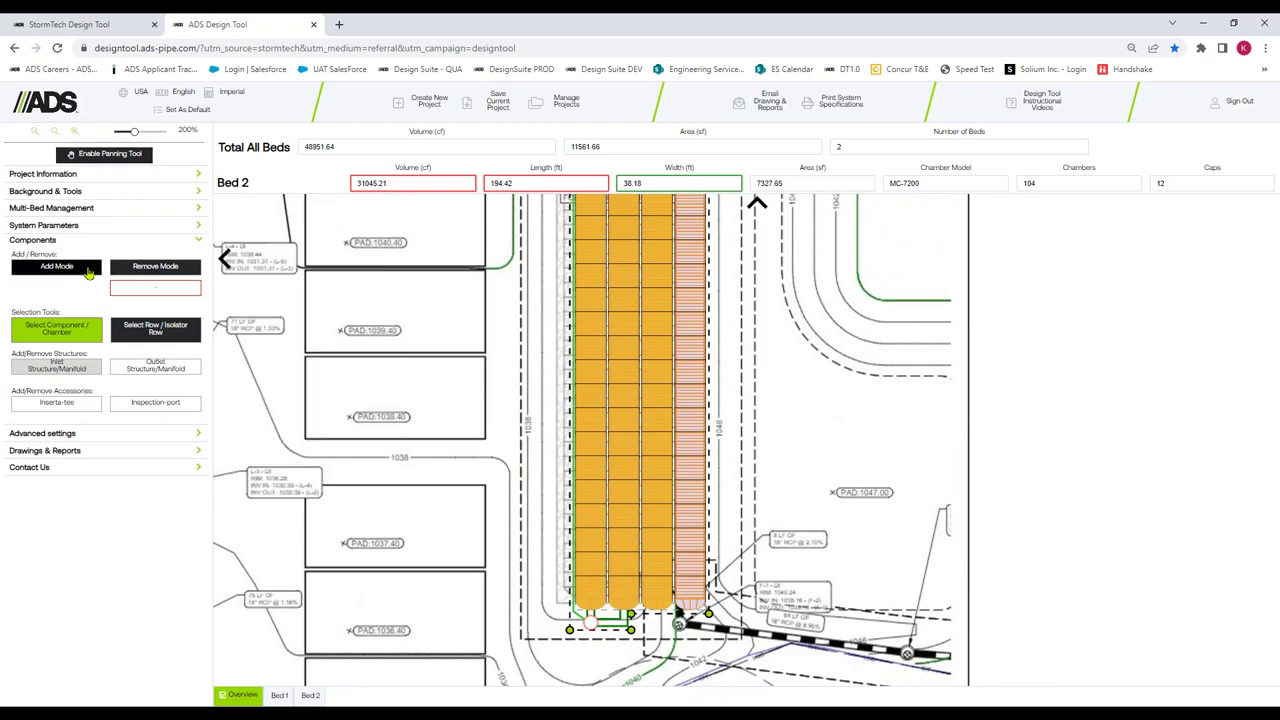
Step: Add a 24x24 inlet manifold at the isolator row's bottom end and reduce it to one stub
{"action": "left_click", "coordinate": [88, 268]}
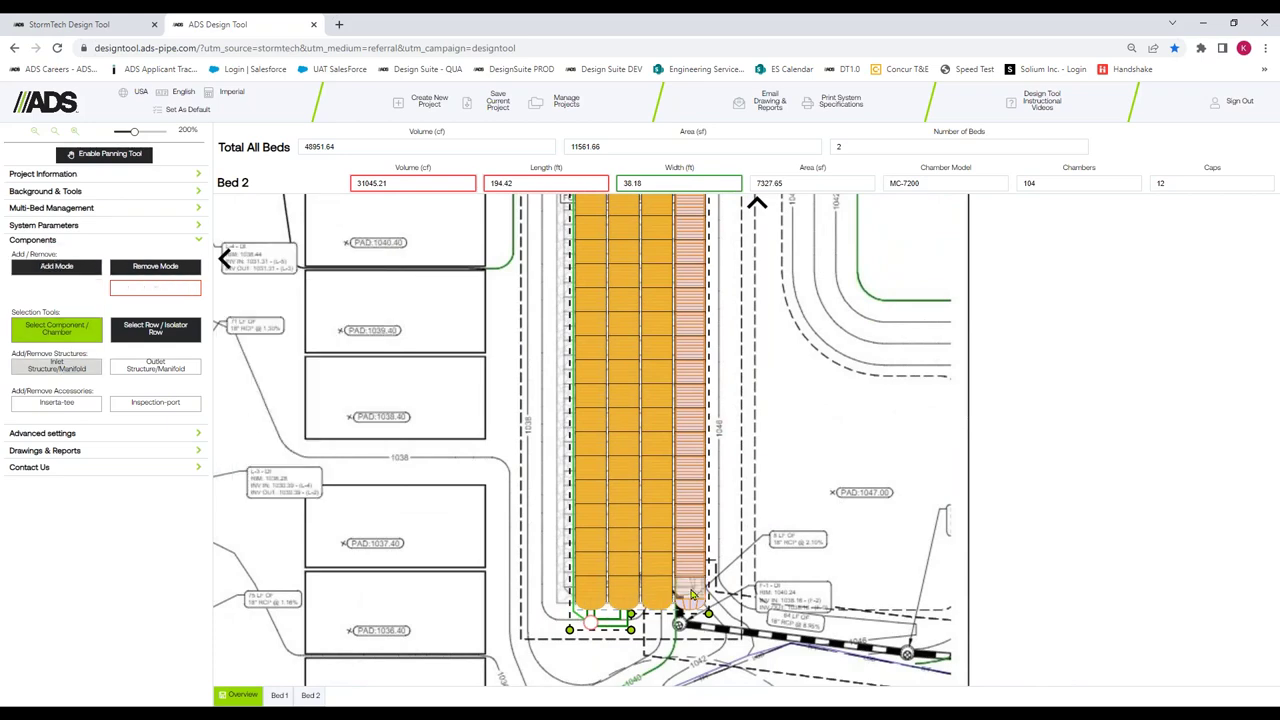
{"action": "left_click", "coordinate": [696, 672]}
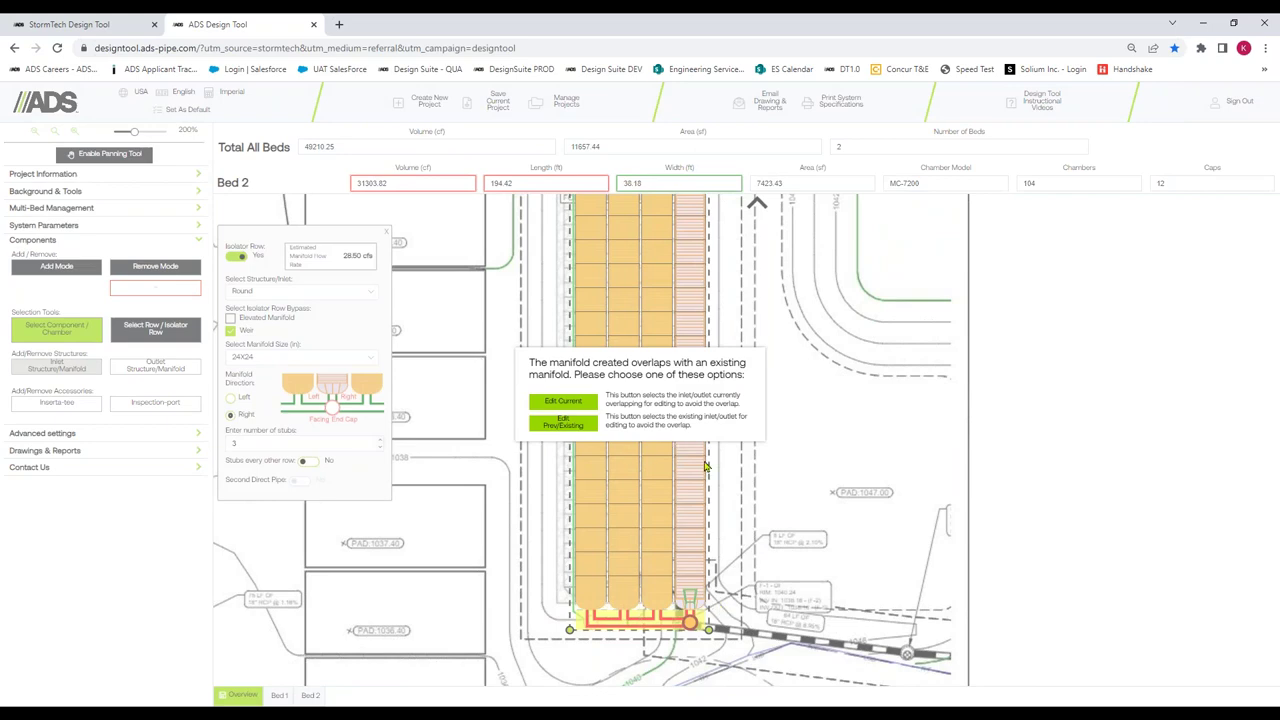
{"action": "left_click", "coordinate": [576, 405]}
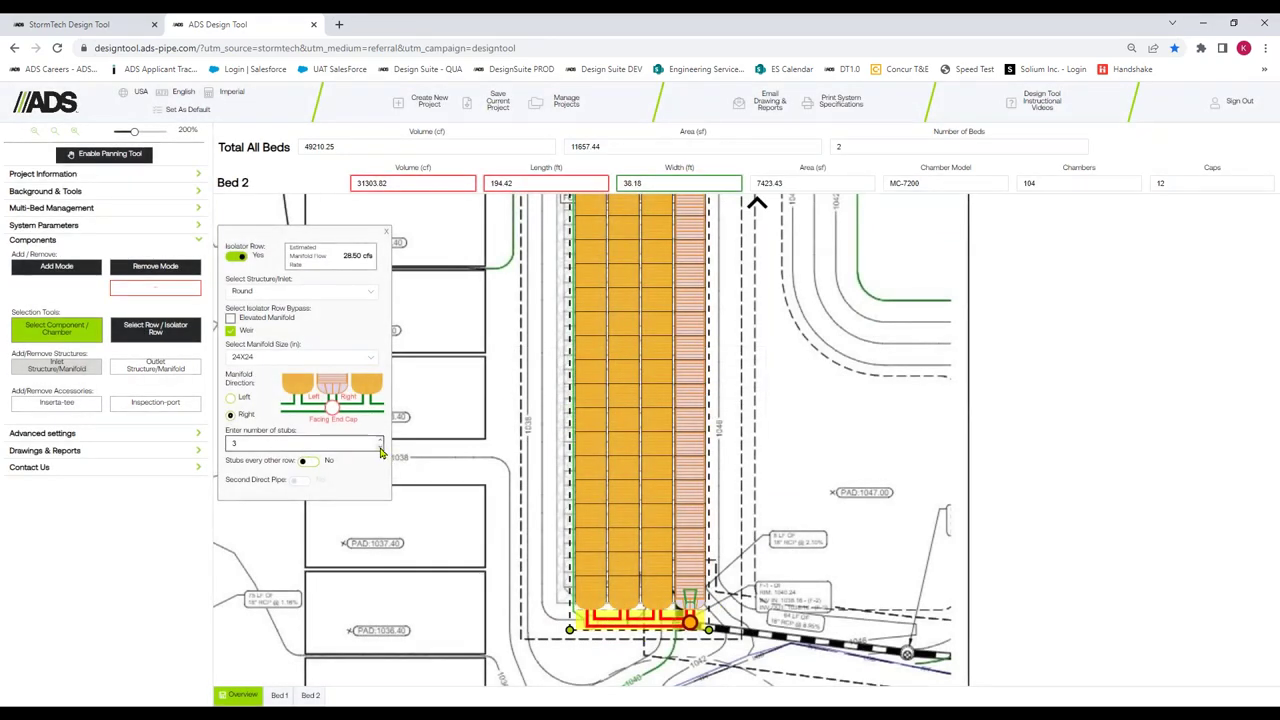
{"action": "left_click", "coordinate": [380, 449]}
{"action": "left_click", "coordinate": [380, 449]}
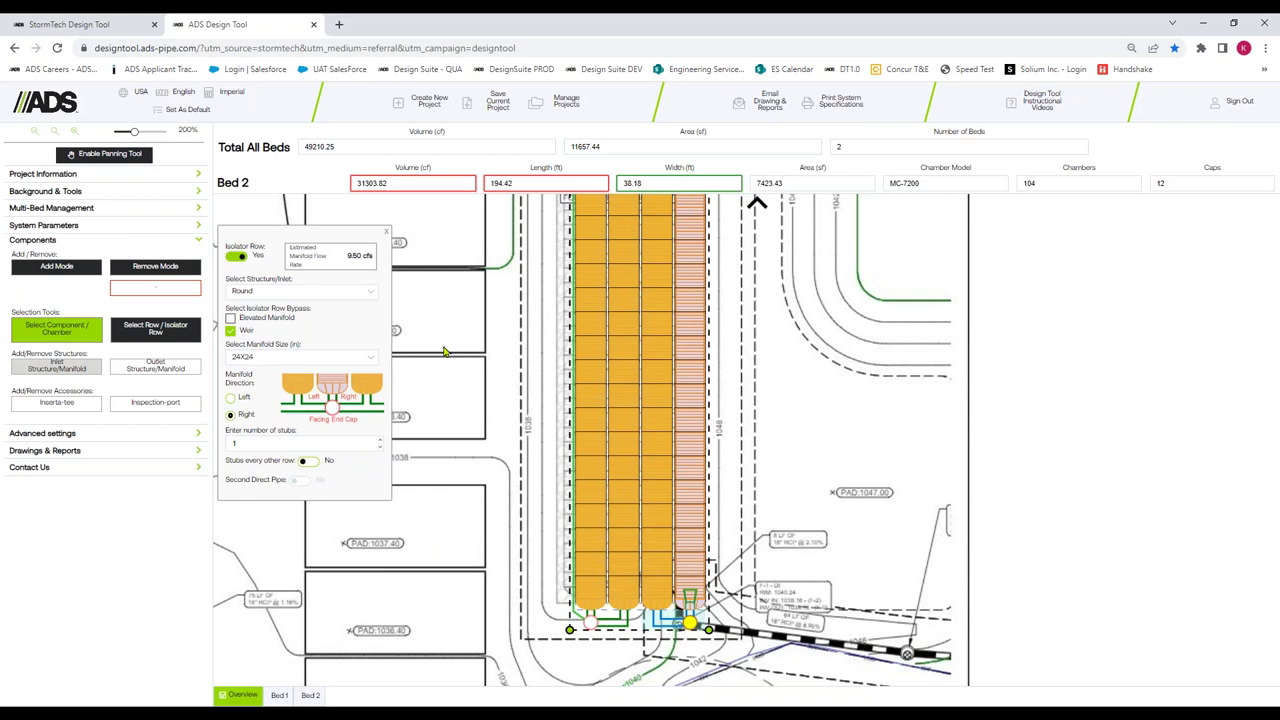
{"action": "left_click", "coordinate": [385, 232]}
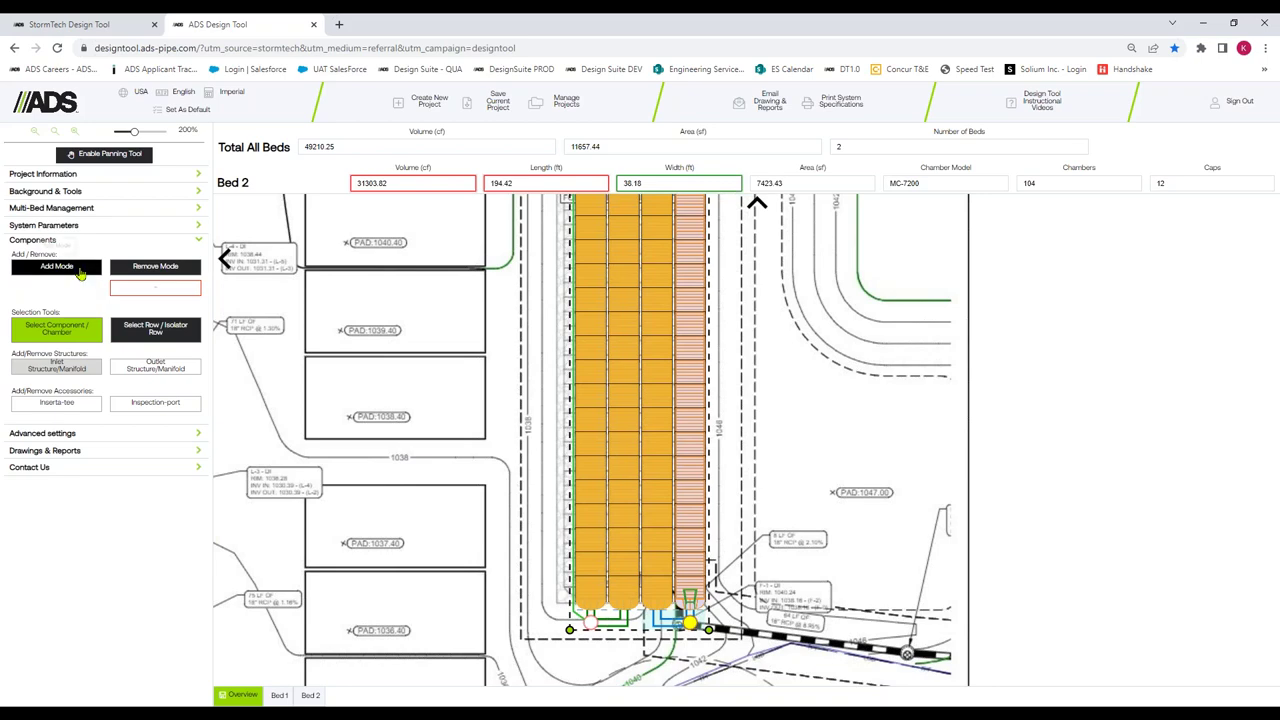
{"action": "left_click", "coordinate": [155, 266]}
Step: Delete the manifold at the bottom end of Bed 2
{"action": "left_click", "coordinate": [162, 366]}
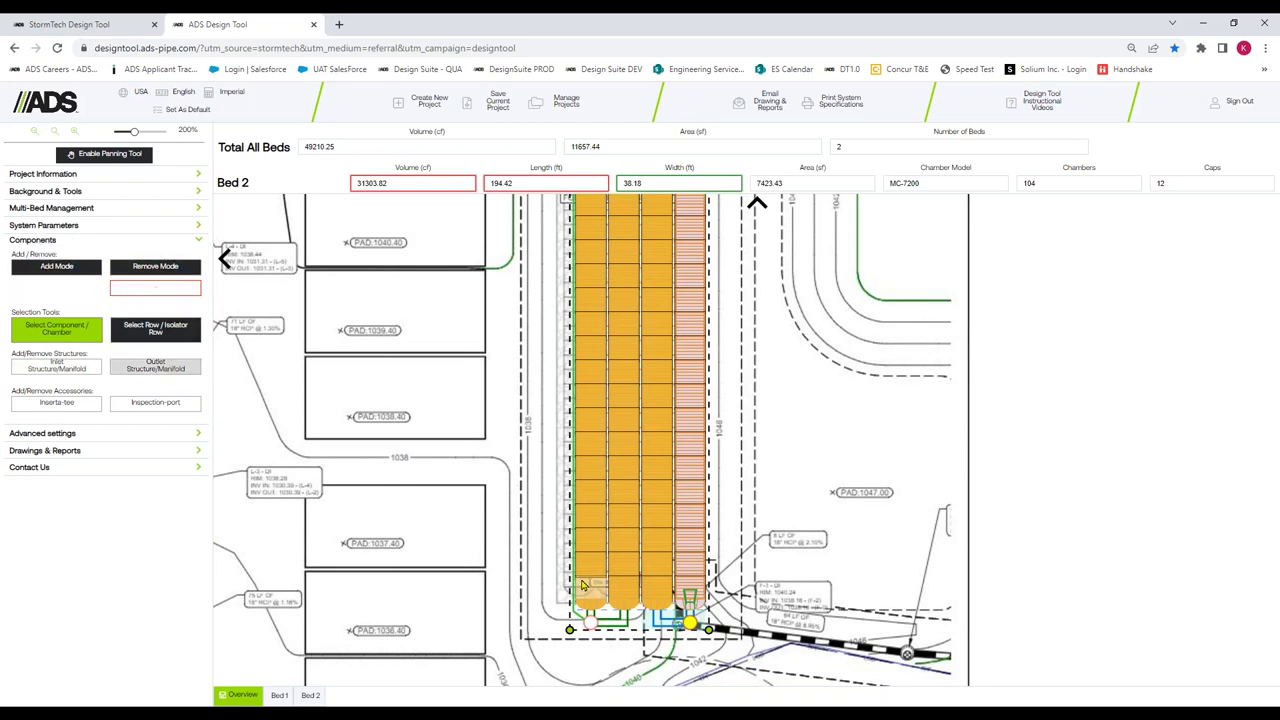
{"action": "left_click", "coordinate": [594, 594]}
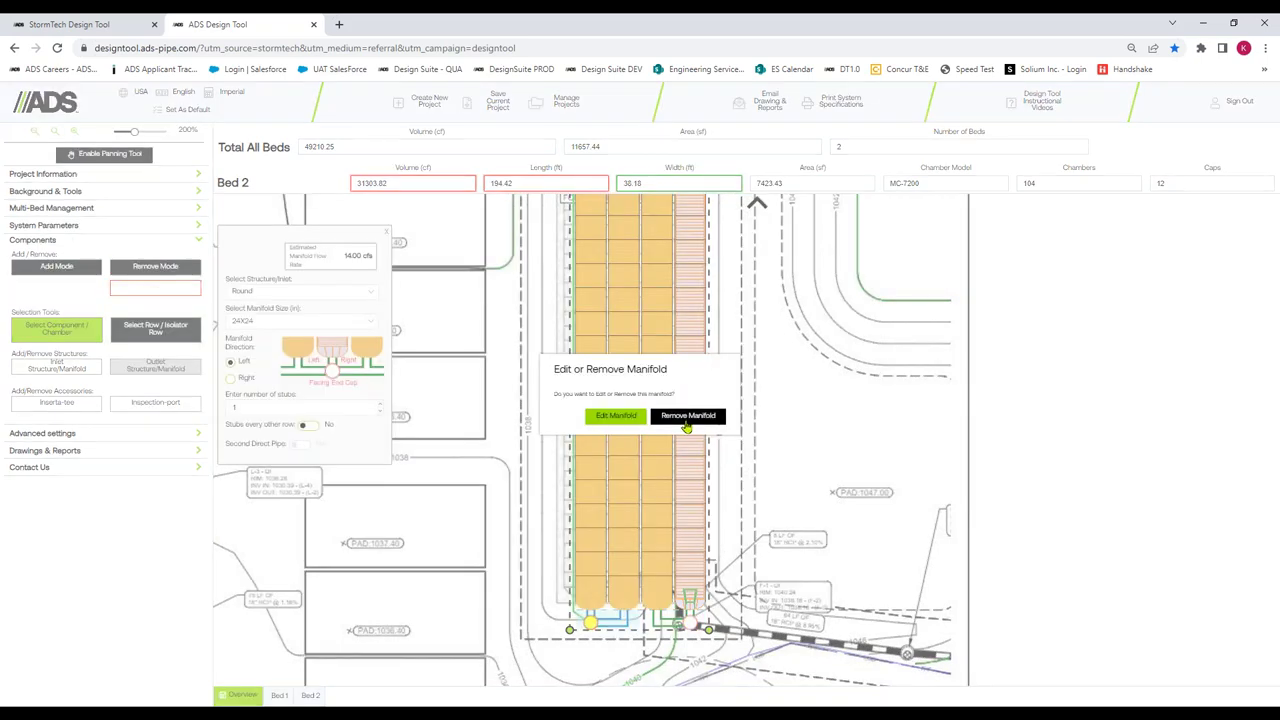
{"action": "left_click", "coordinate": [688, 416]}
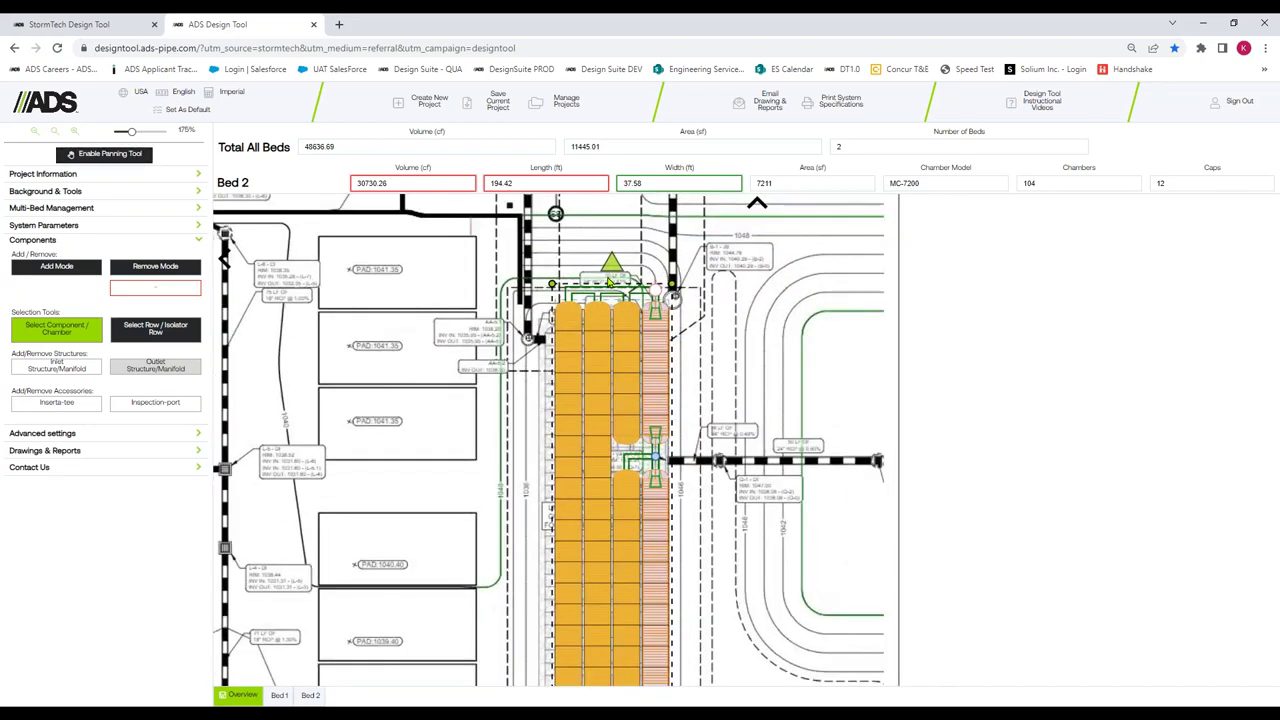
{"action": "scroll", "coordinate": [609, 280], "scroll_direction": "up", "scroll_amount": 2}
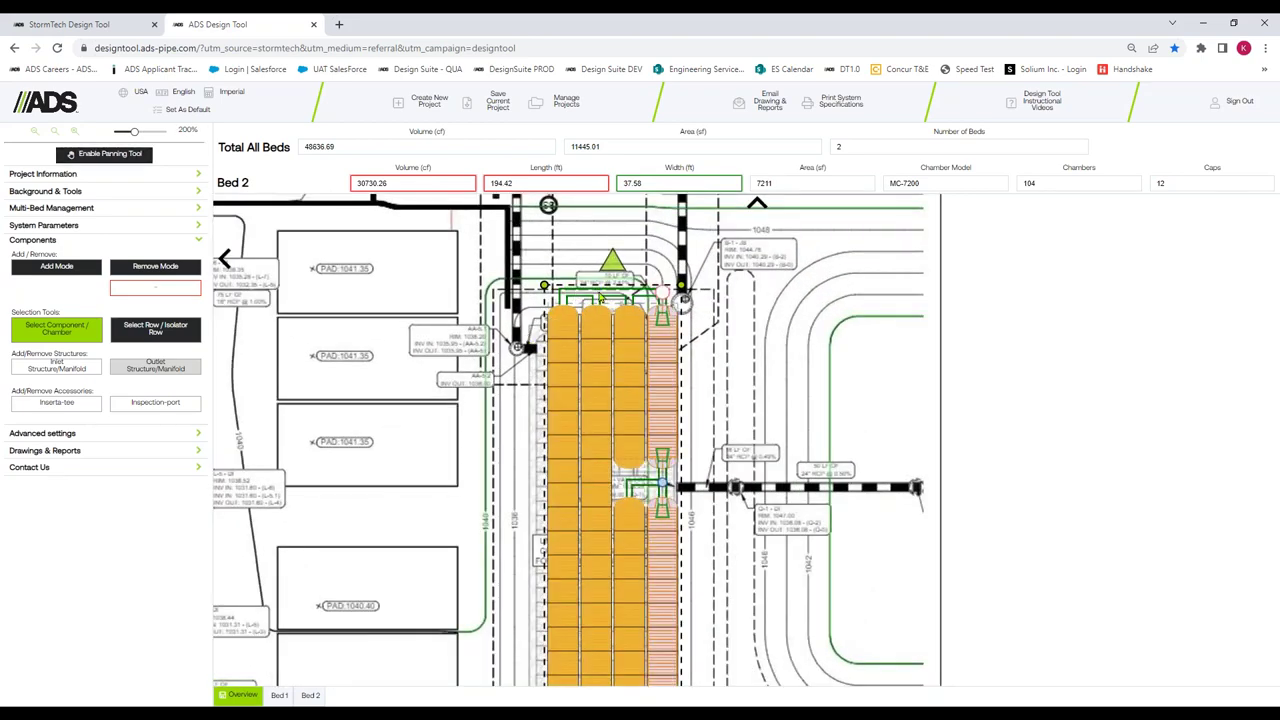
Step: Set the top isolator-row manifold to 15X15 size with 2 stubs
{"action": "left_click", "coordinate": [74, 268]}
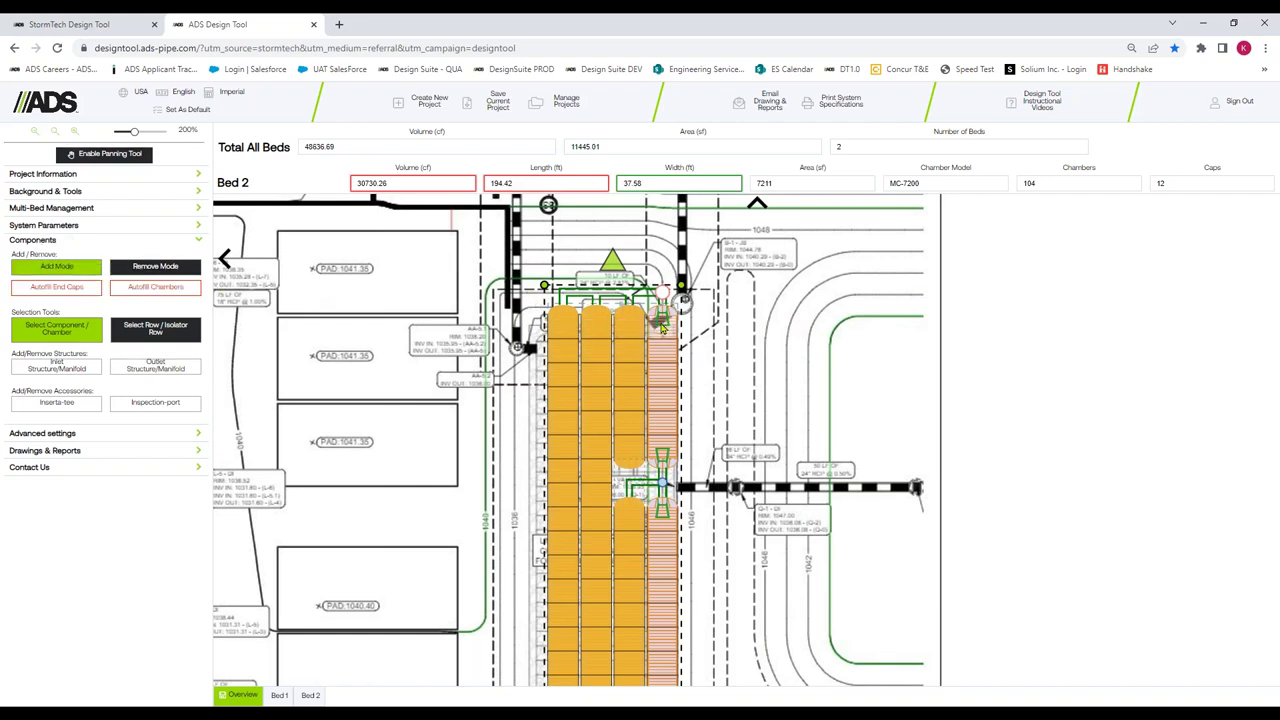
{"action": "left_click", "coordinate": [57, 266]}
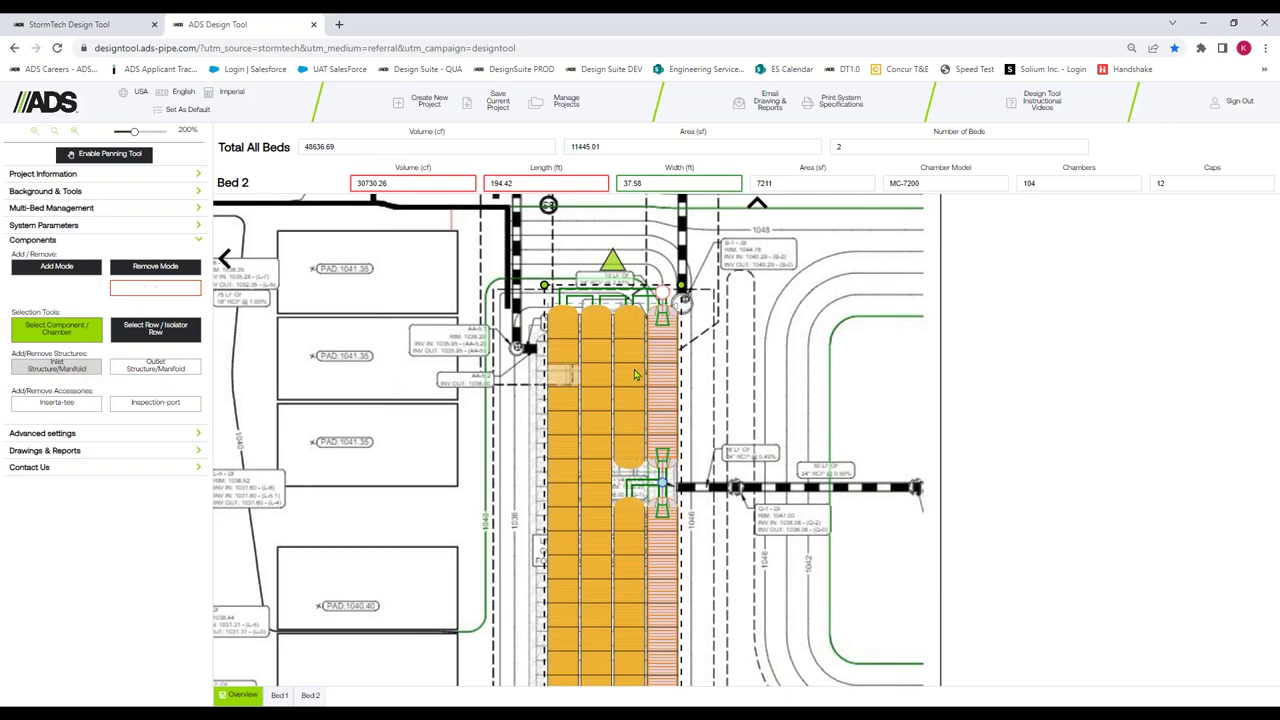
{"action": "left_click", "coordinate": [658, 328]}
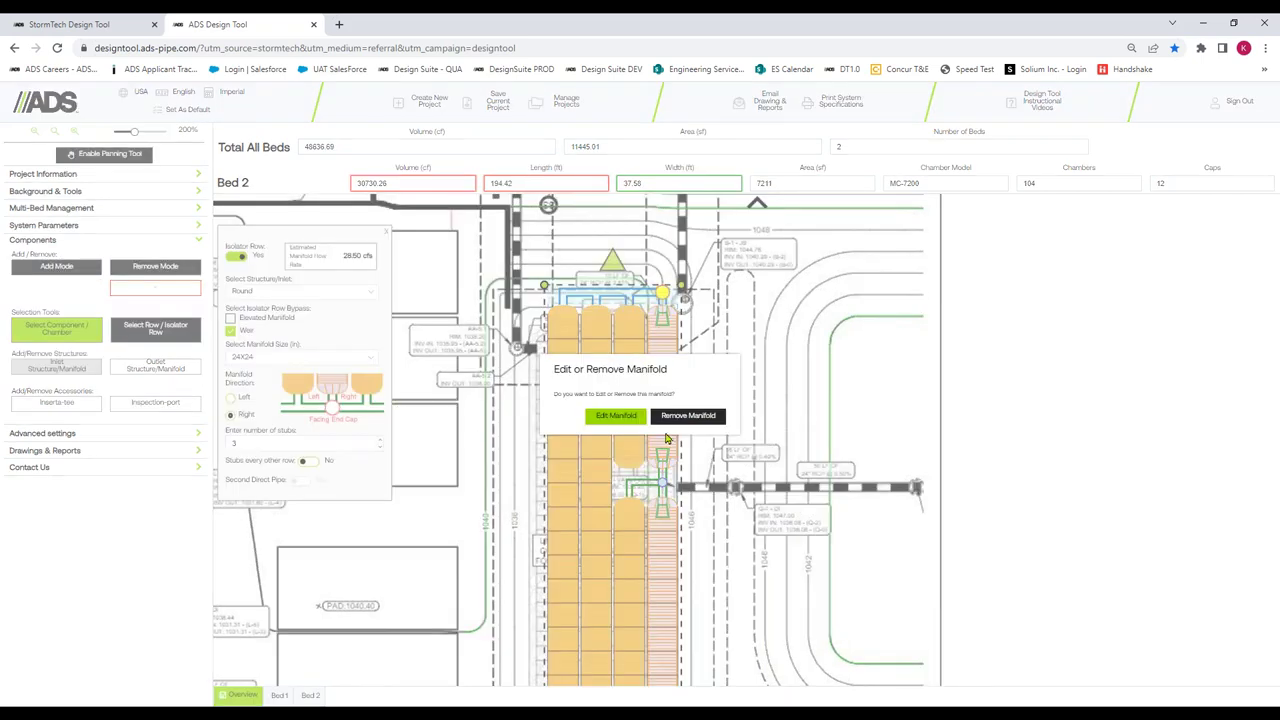
{"action": "left_click", "coordinate": [614, 414]}
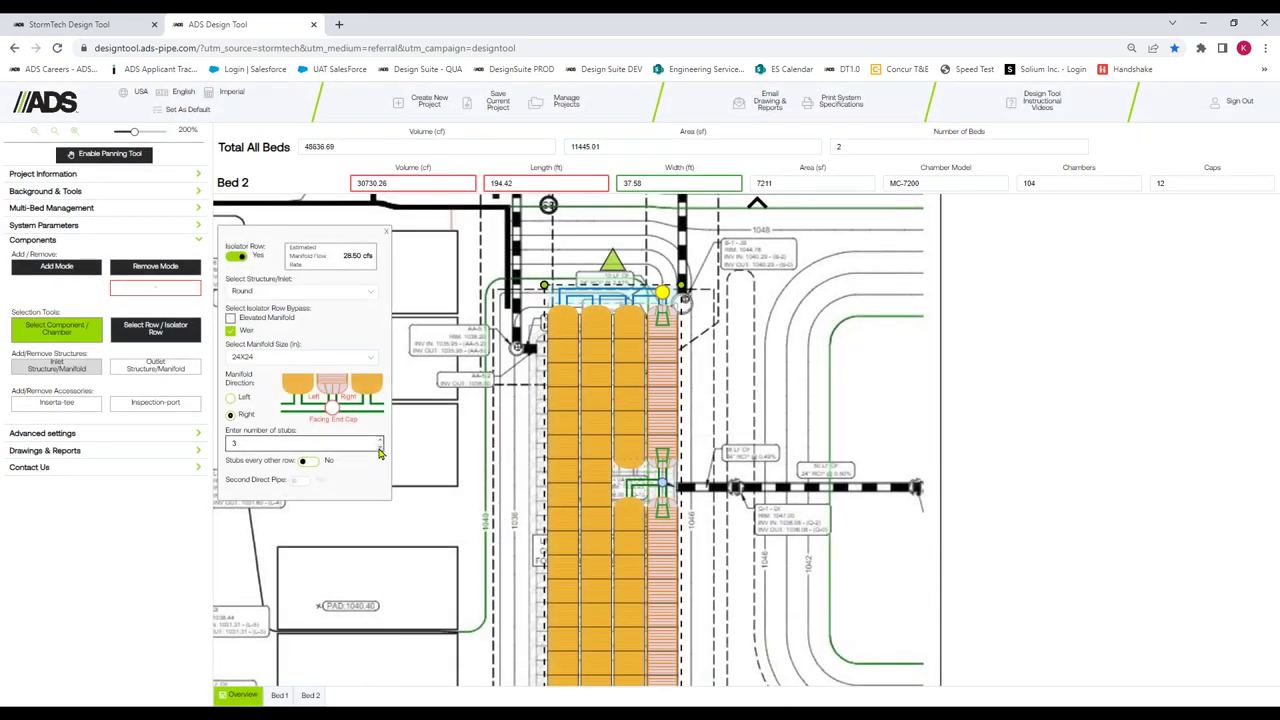
{"action": "left_click", "coordinate": [380, 448]}
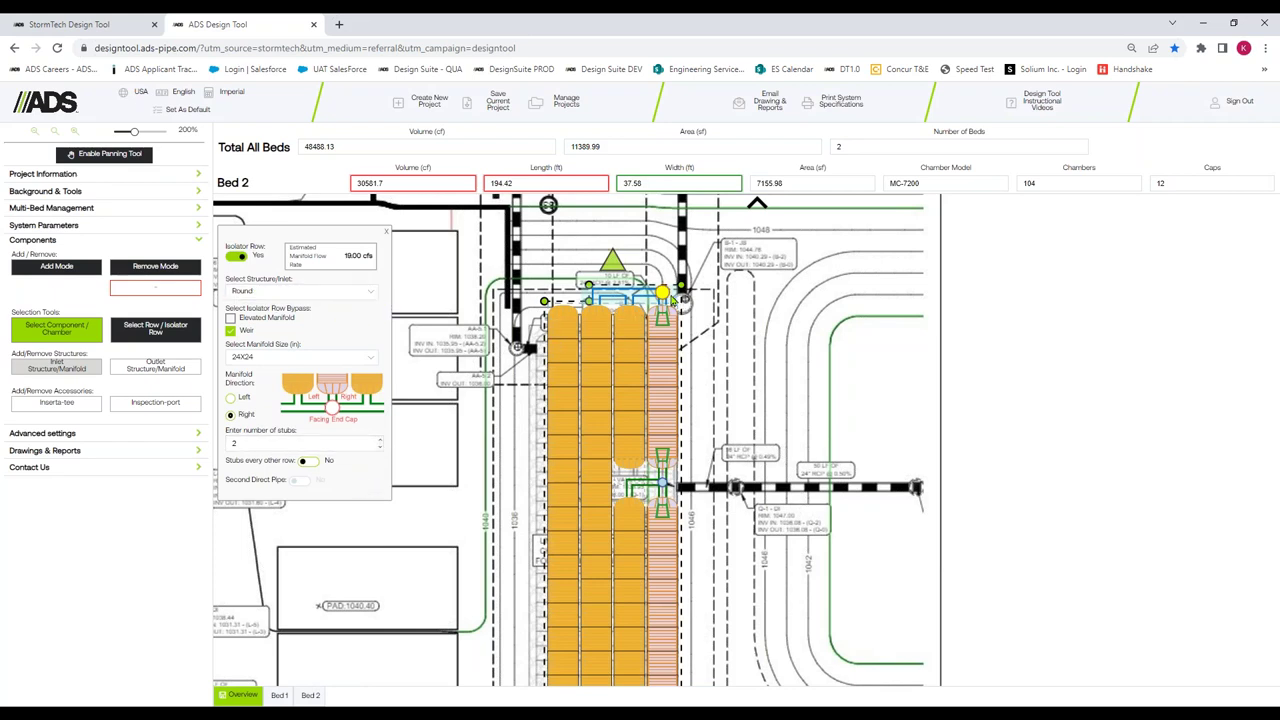
{"action": "left_click", "coordinate": [368, 357]}
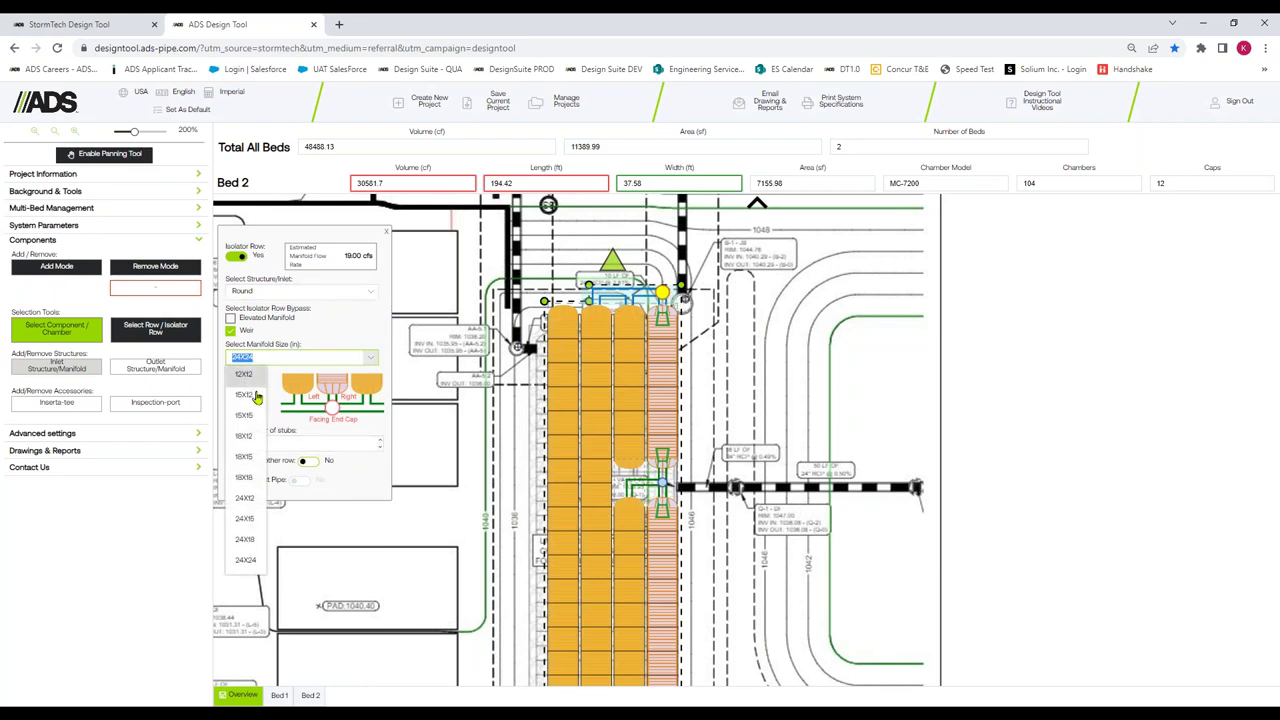
{"action": "left_click", "coordinate": [243, 415]}
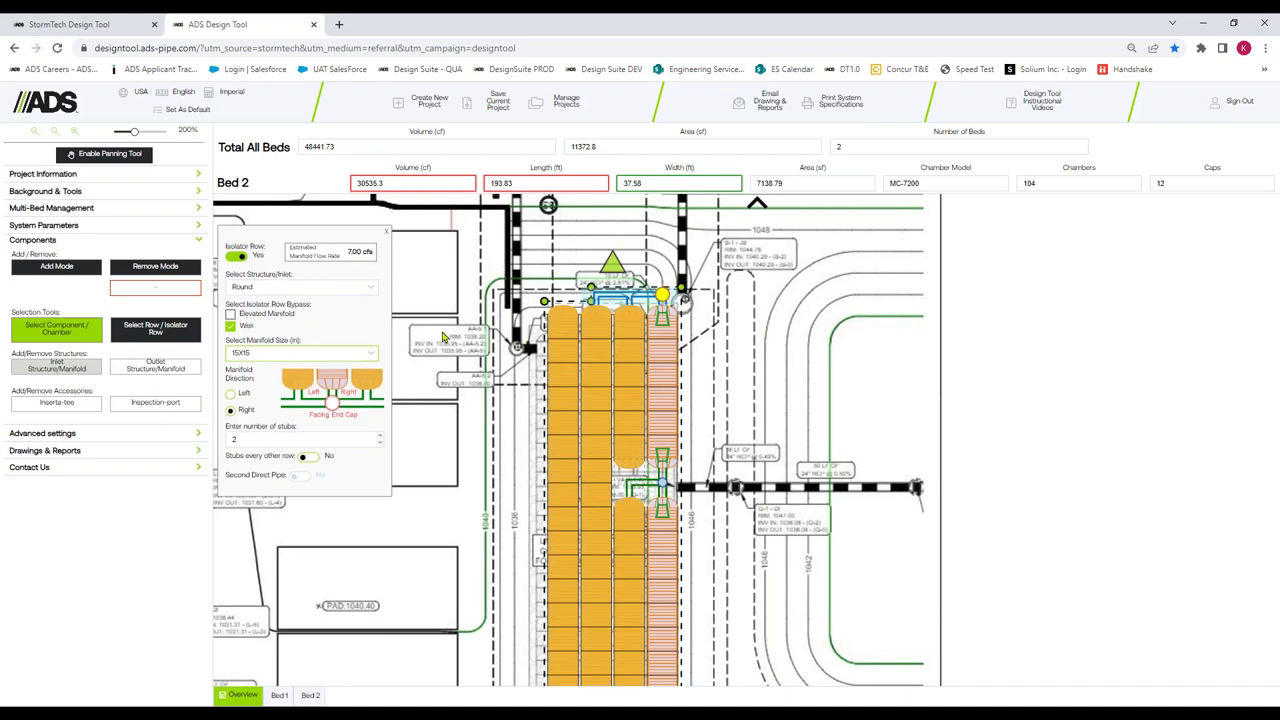
{"action": "left_click", "coordinate": [386, 231]}
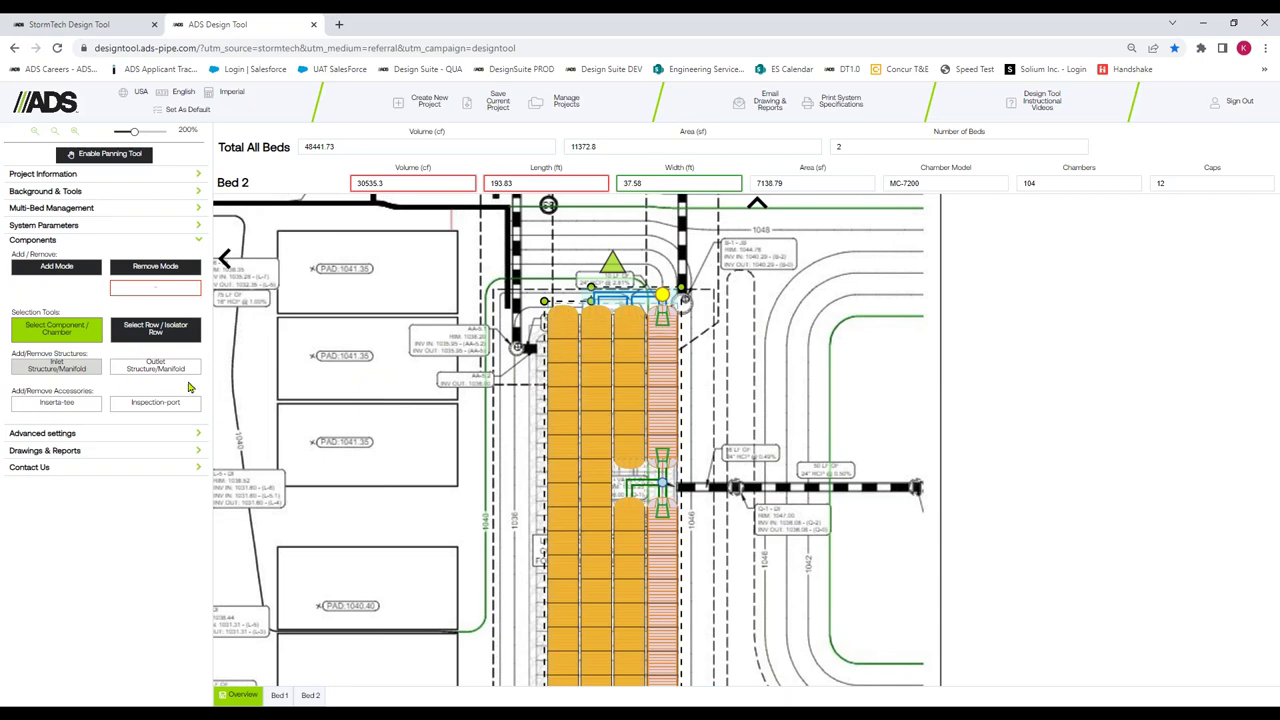
Step: Raise the isolator row's offset to 9 ft, lengthening Bed 2 to 198.34 ft
{"action": "left_click", "coordinate": [168, 336]}
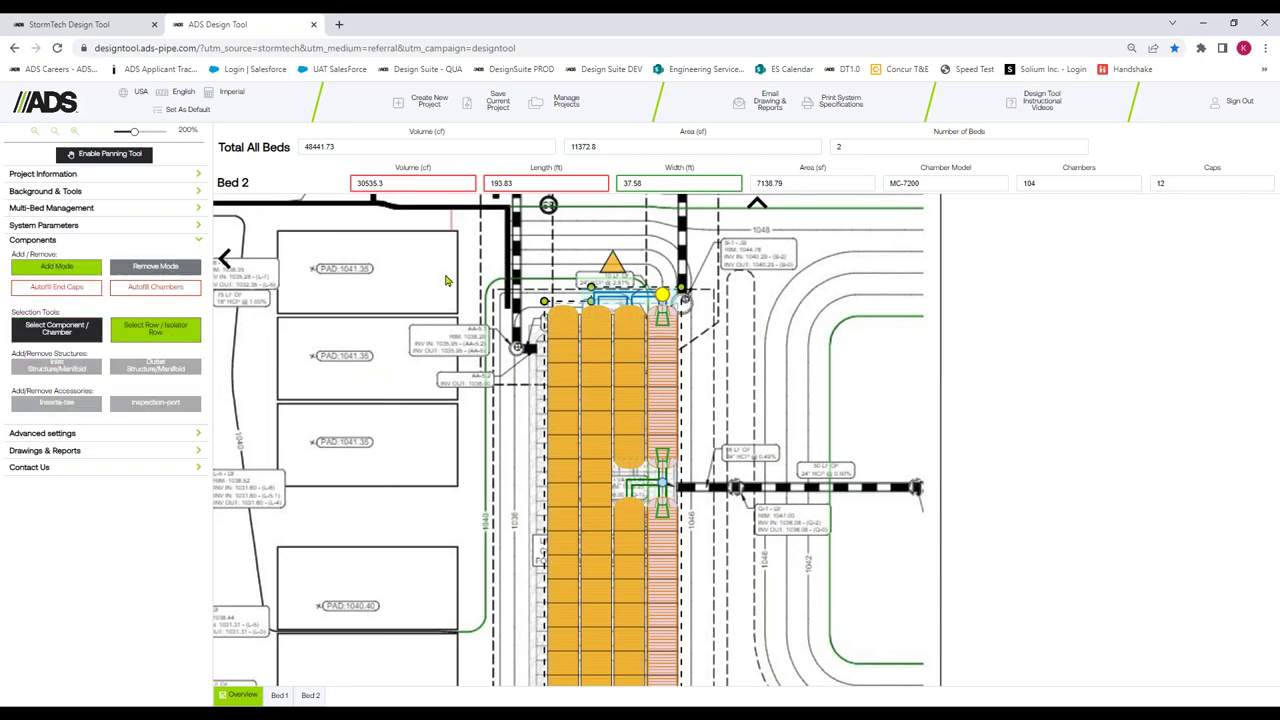
{"action": "scroll", "coordinate": [547, 485], "scroll_direction": "down", "scroll_amount": 3}
{"action": "left_click_drag", "start_coordinate": [547, 485], "coordinate": [543, 354]}
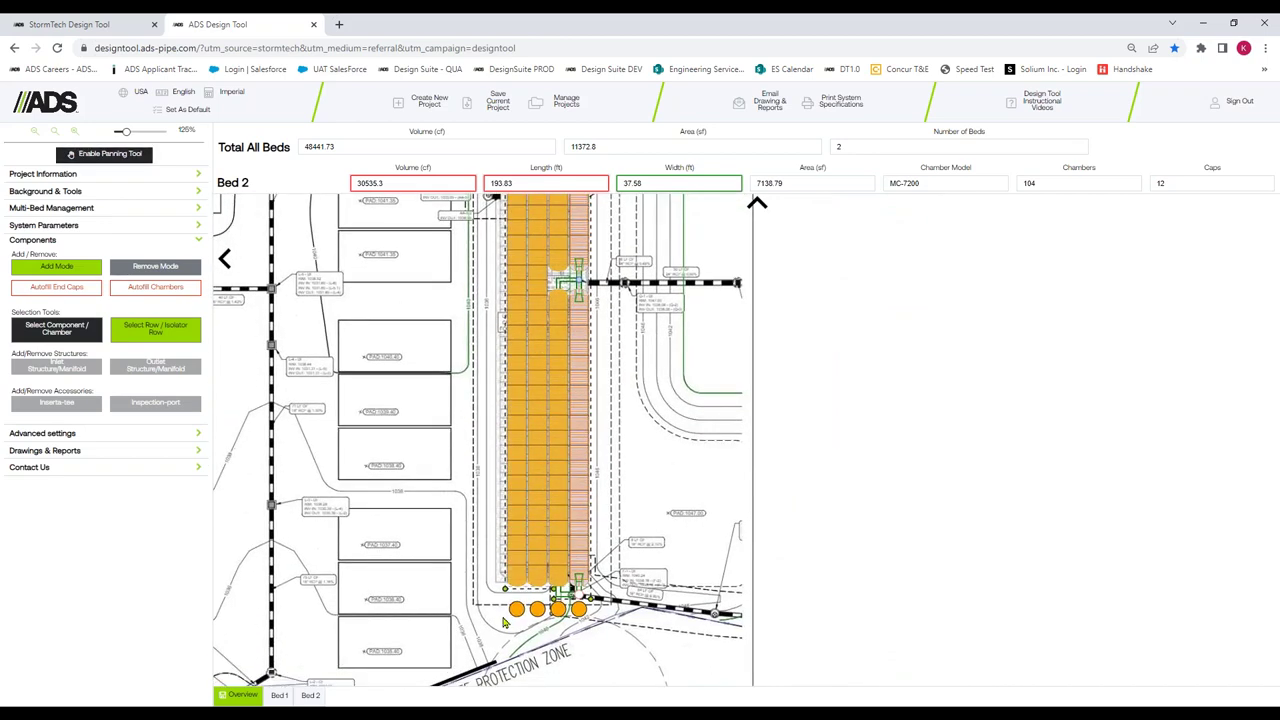
{"action": "left_click", "coordinate": [515, 592]}
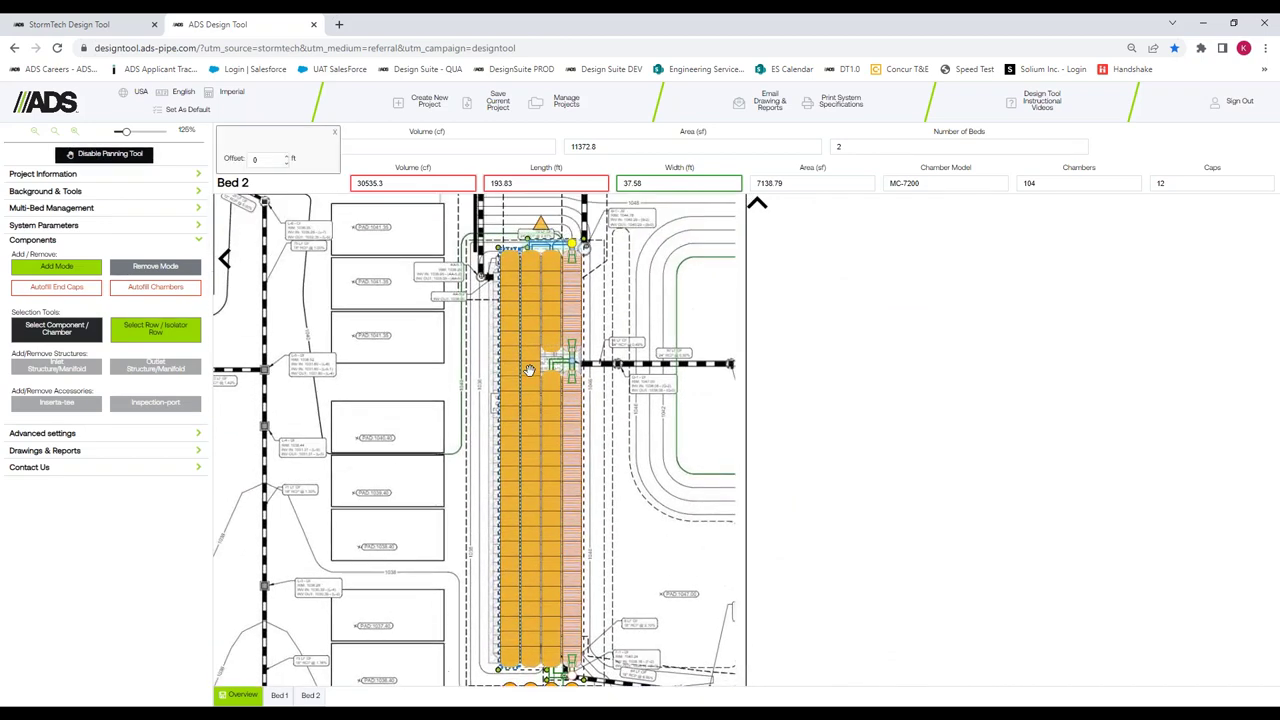
{"action": "left_click", "coordinate": [290, 157]}
{"action": "left_click", "coordinate": [290, 157]}
{"action": "left_click", "coordinate": [290, 157]}
{"action": "left_click", "coordinate": [290, 157]}
{"action": "left_click", "coordinate": [288, 157]}
{"action": "left_click", "coordinate": [288, 157]}
{"action": "left_click", "coordinate": [288, 157]}
{"action": "left_click", "coordinate": [288, 157]}
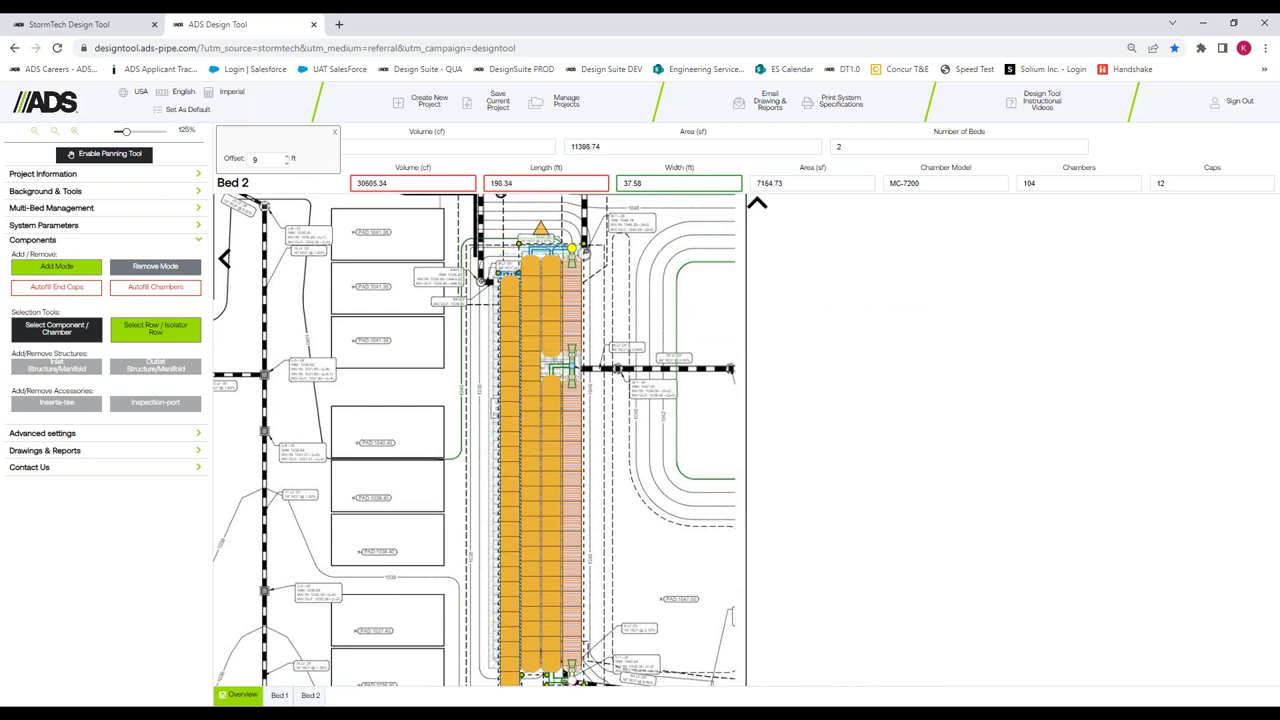
{"action": "left_click", "coordinate": [335, 131]}
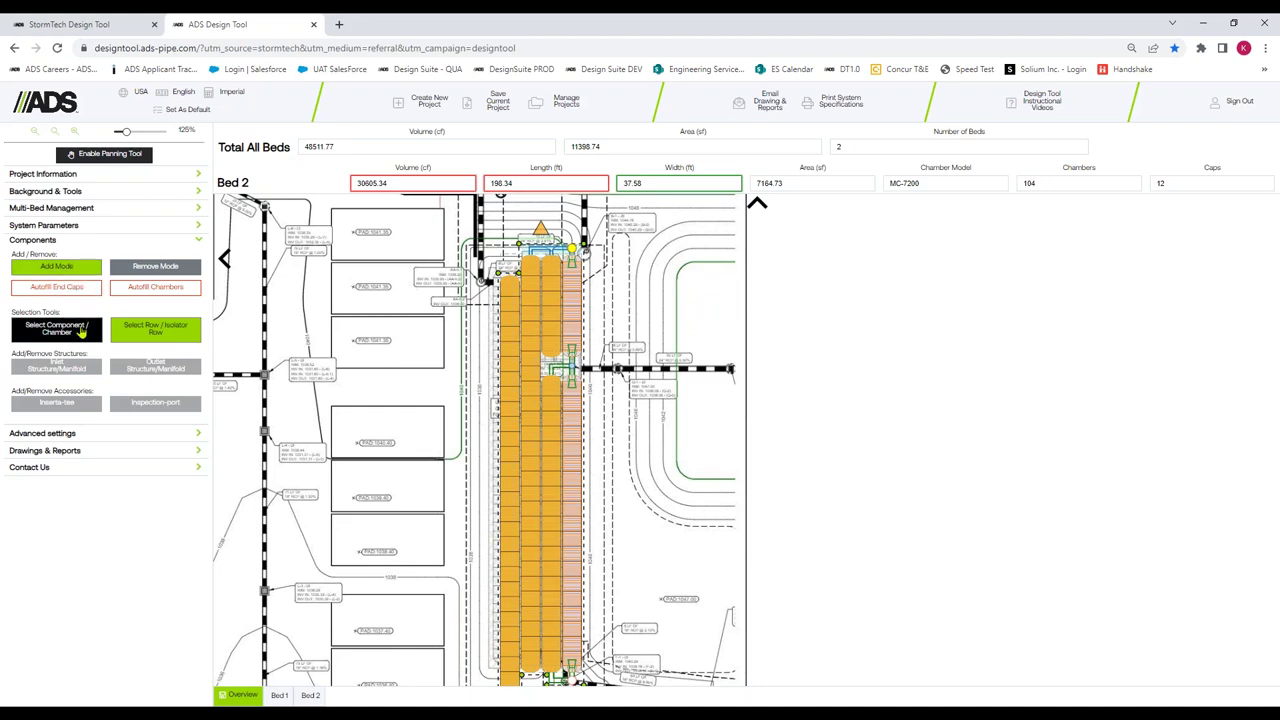
{"action": "left_click", "coordinate": [82, 330]}
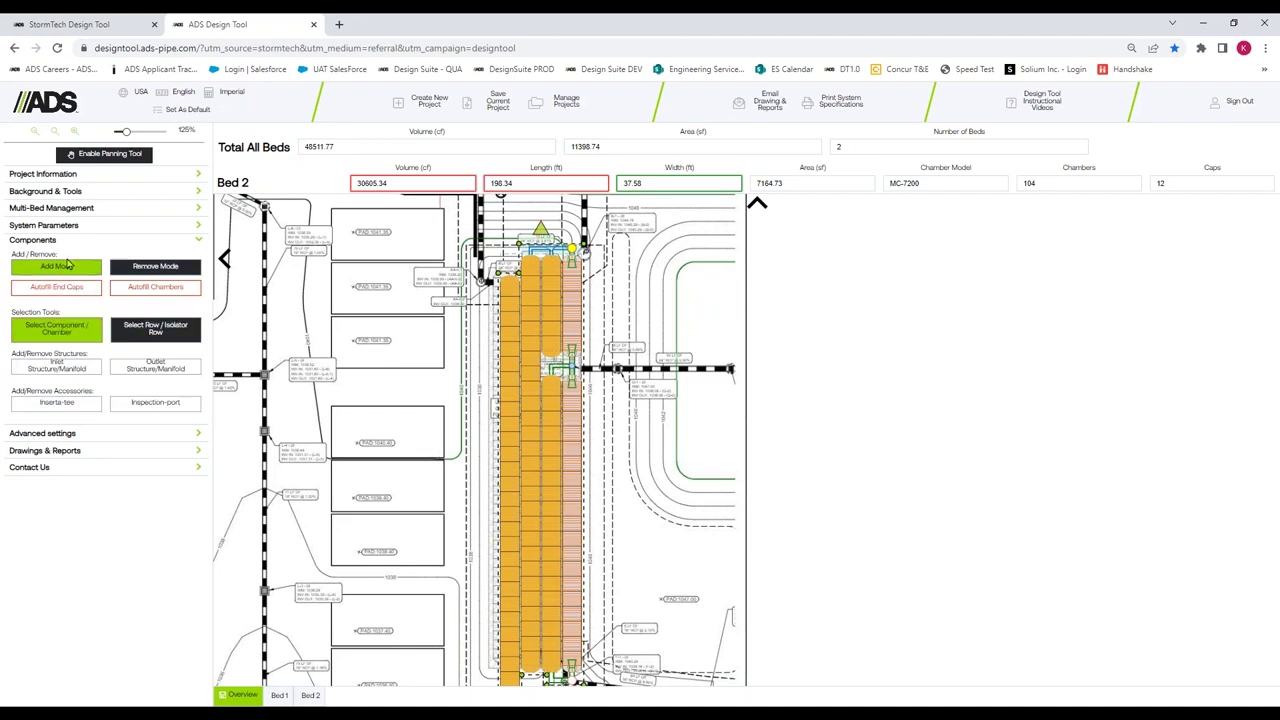
Step: Place a 24X24 outlet manifold on the chamber rows and a 4-inch inspection port on a chamber
{"action": "left_click", "coordinate": [150, 370]}
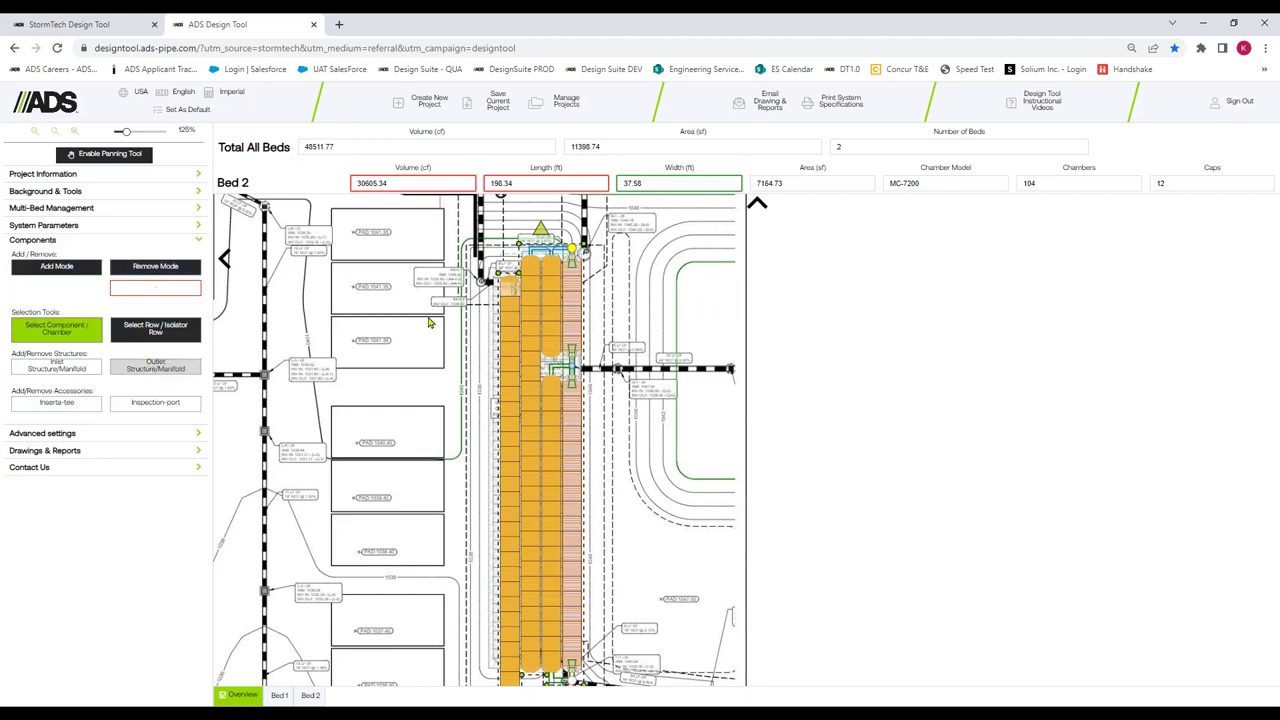
{"action": "left_click", "coordinate": [369, 374]}
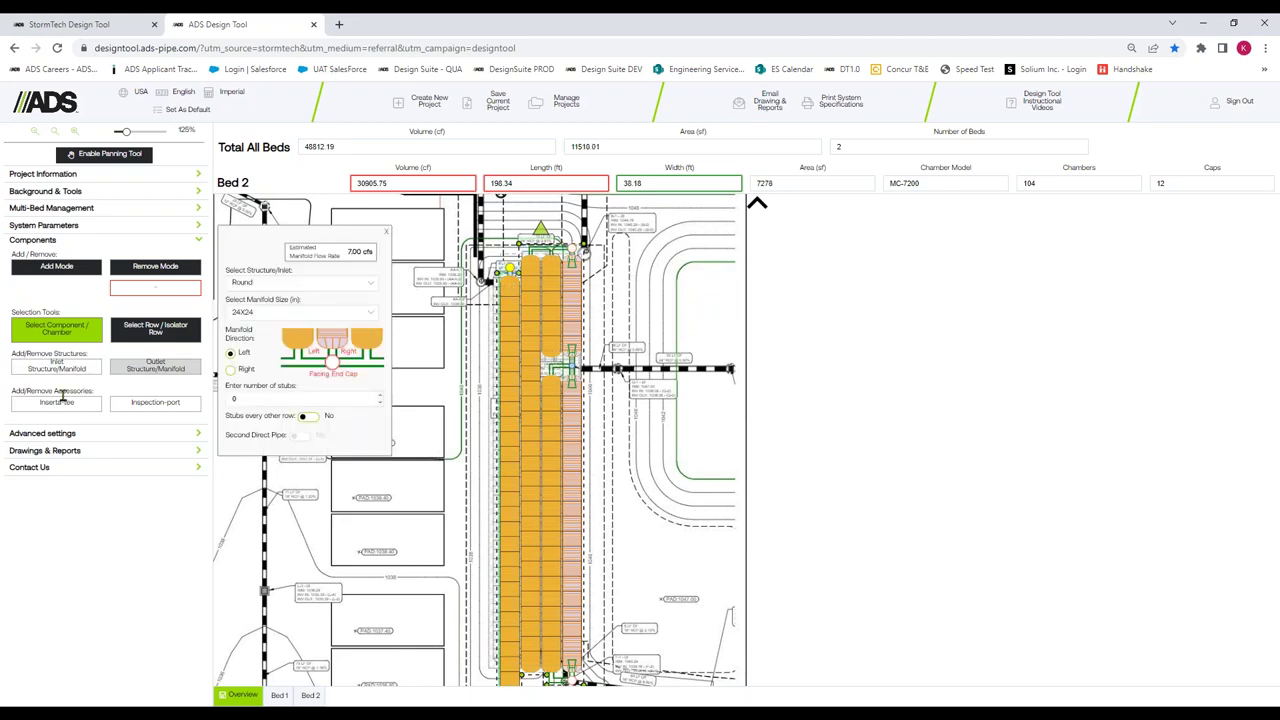
{"action": "left_click", "coordinate": [155, 402]}
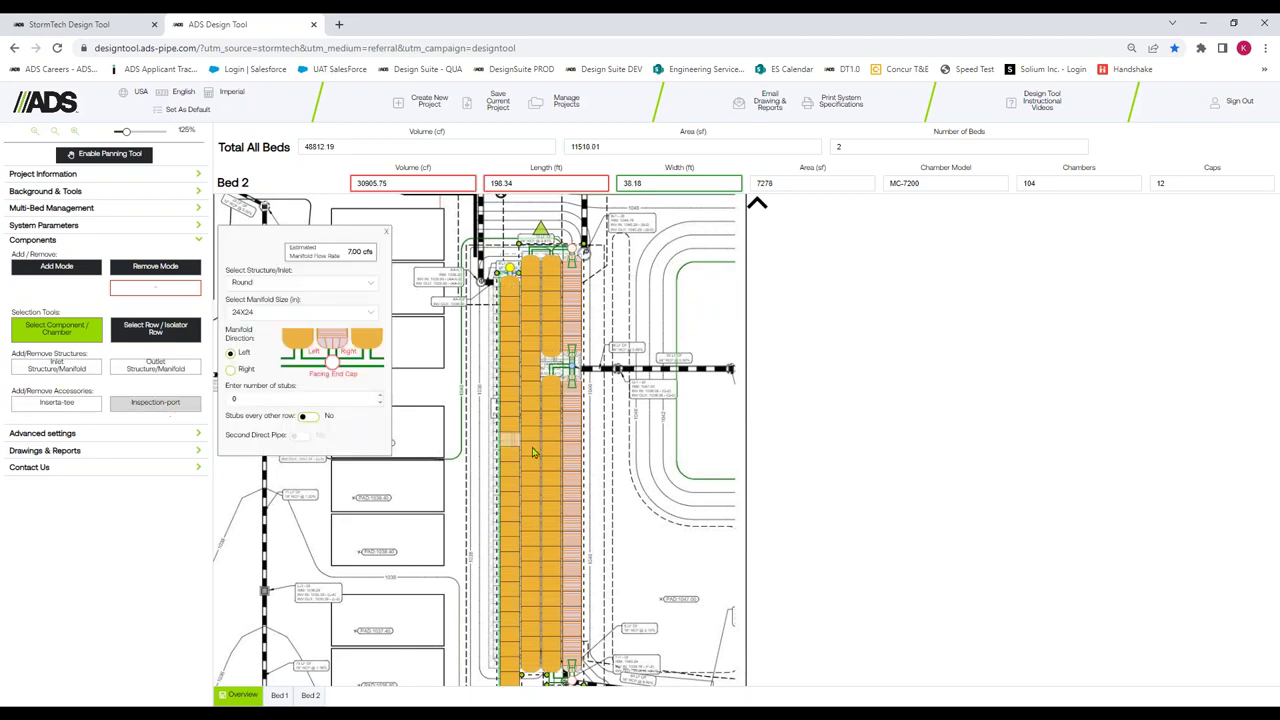
{"action": "left_click", "coordinate": [570, 495]}
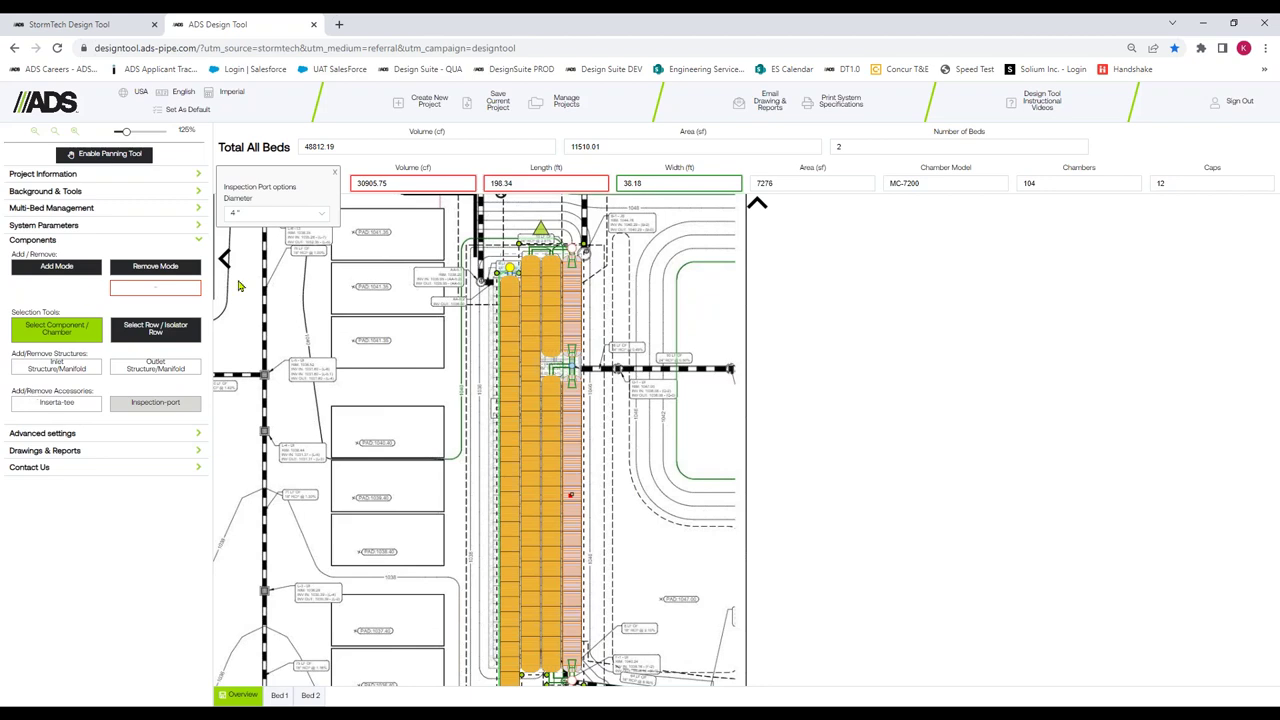
{"action": "left_click", "coordinate": [336, 173]}
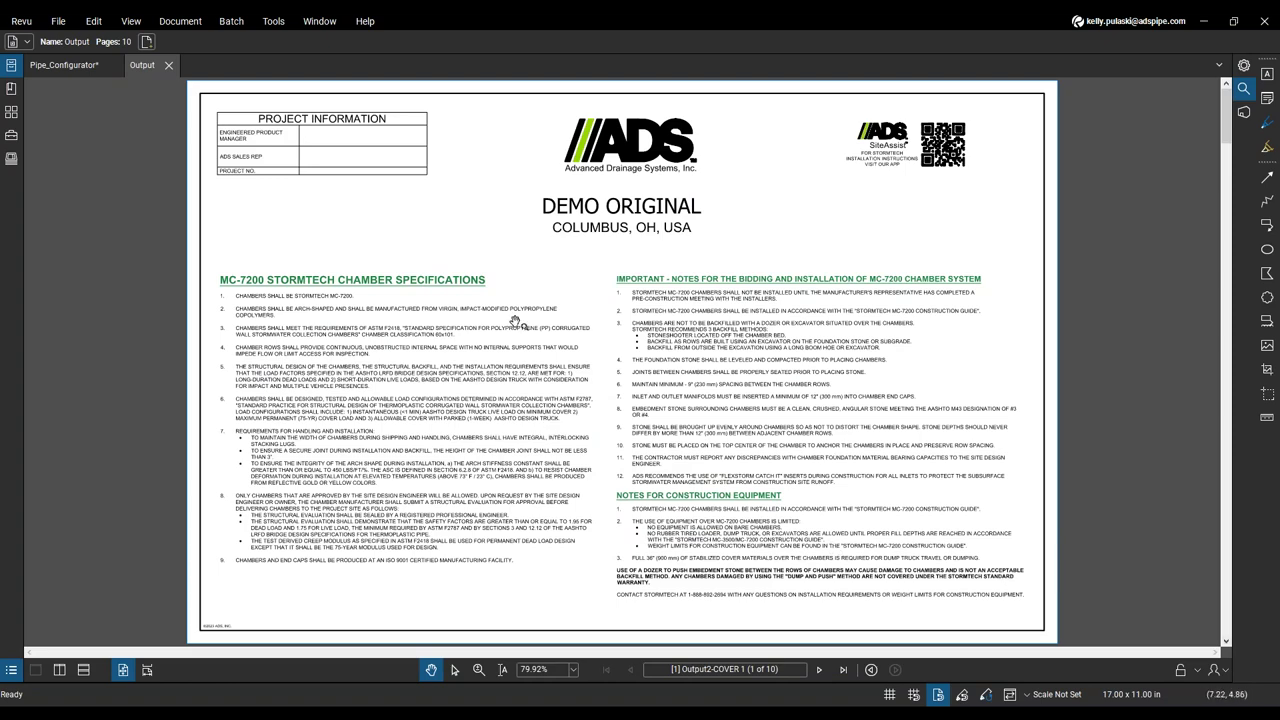
Step: Step through the drawing set from the cover sheet to page 8, the site OVERLAY sheet
{"action": "left_click", "coordinate": [1228, 645]}
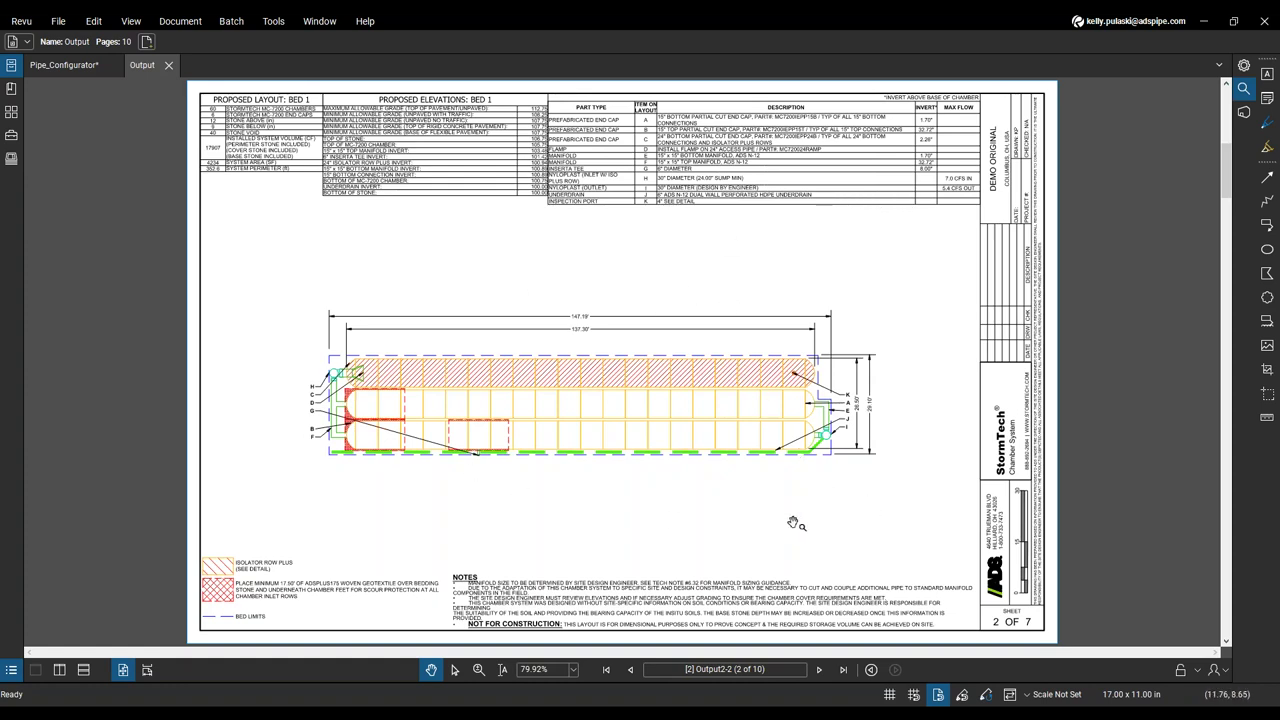
{"action": "left_click", "coordinate": [1224, 642]}
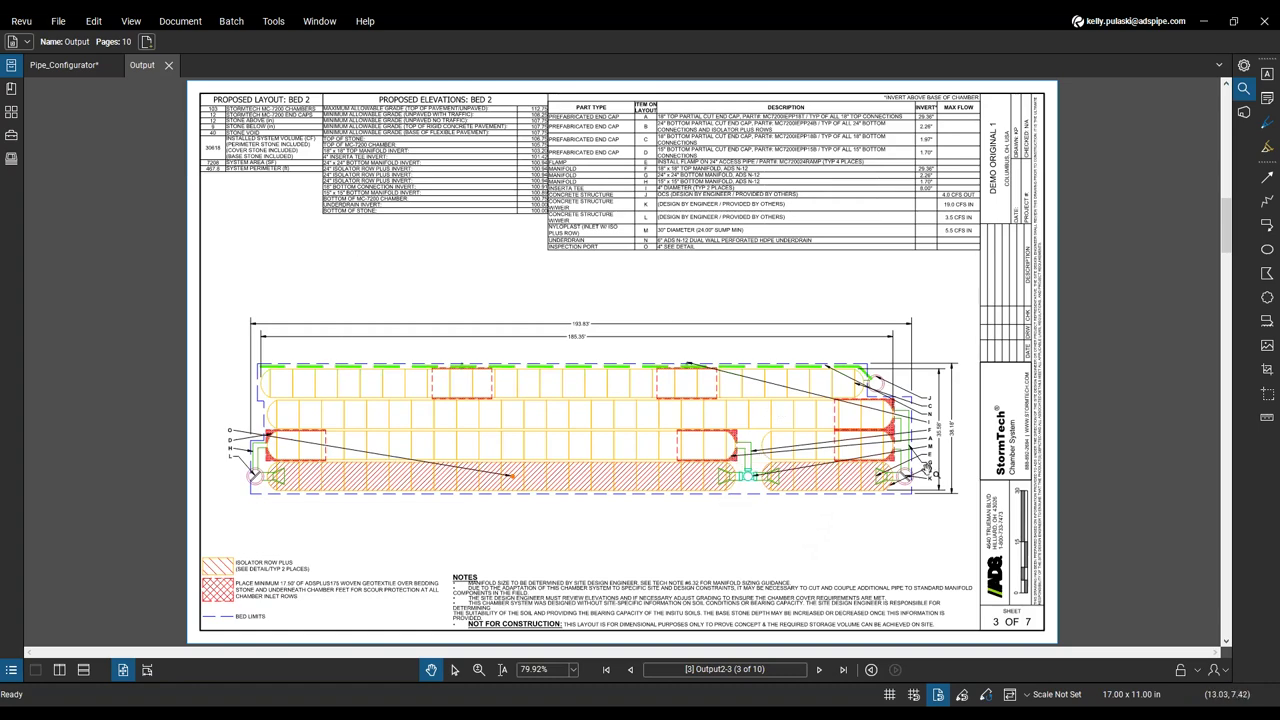
{"action": "left_click", "coordinate": [1225, 642]}
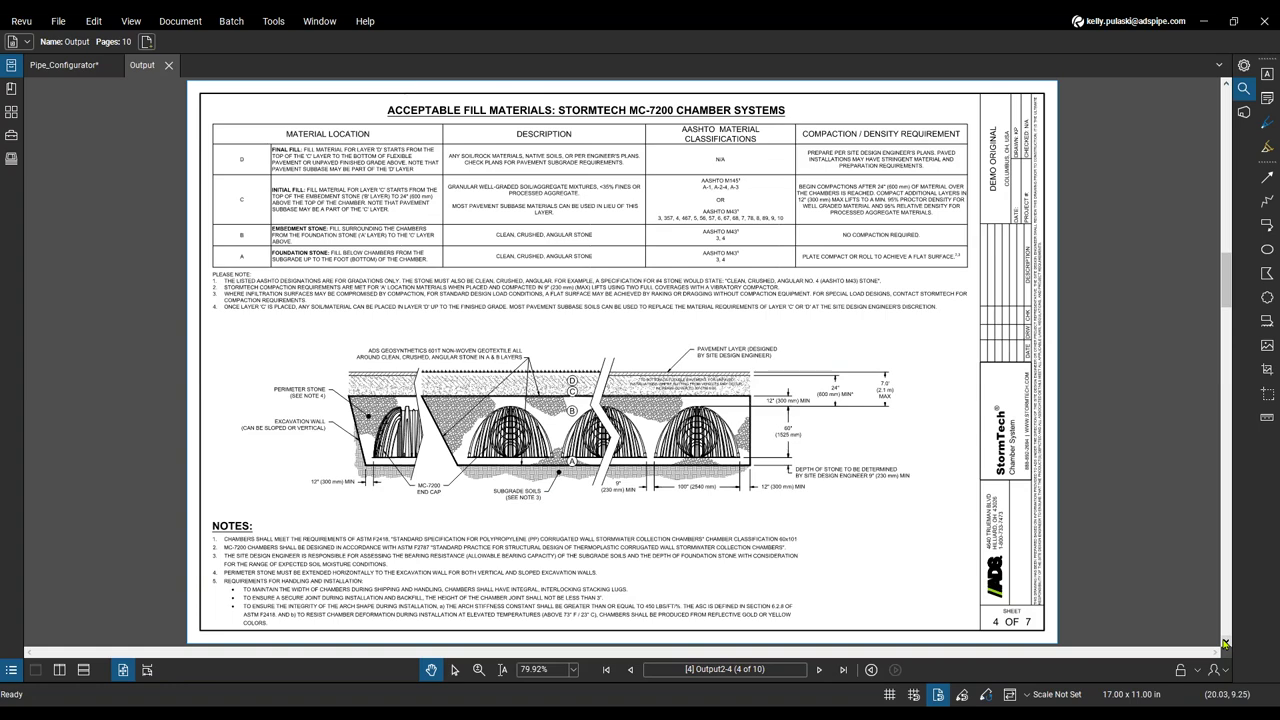
{"action": "left_click", "coordinate": [1225, 642]}
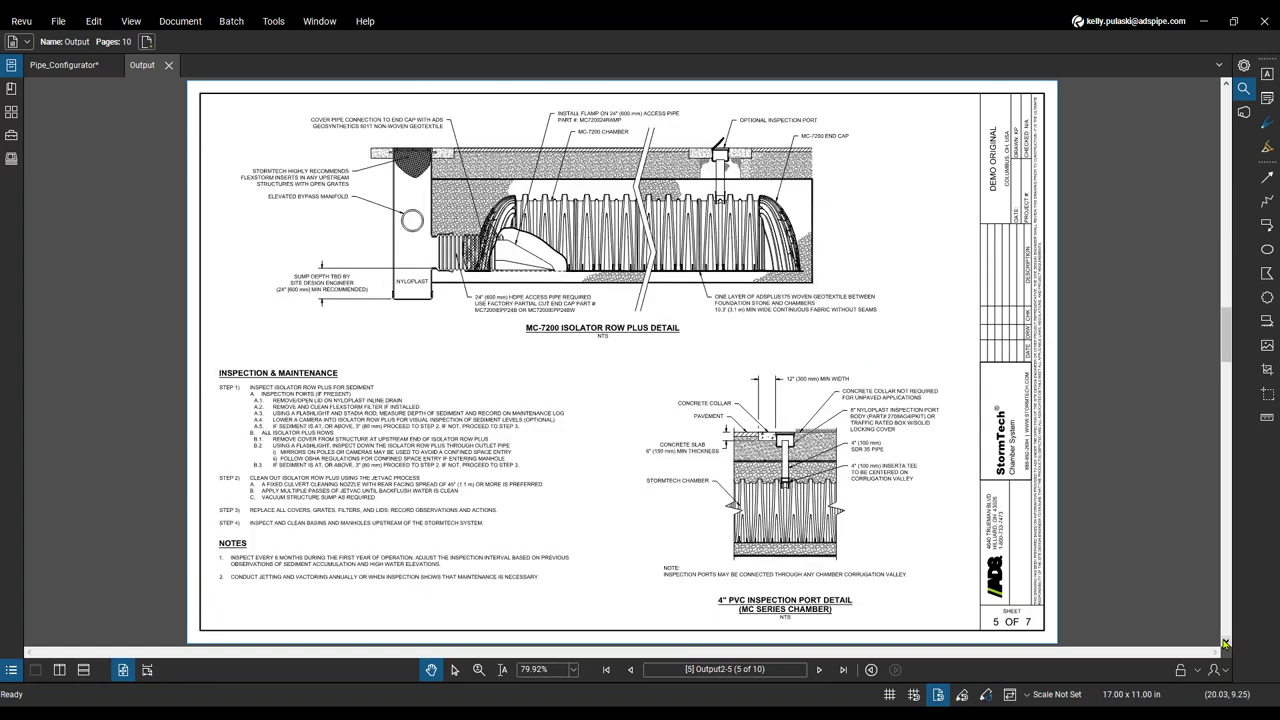
{"action": "left_click", "coordinate": [1225, 642]}
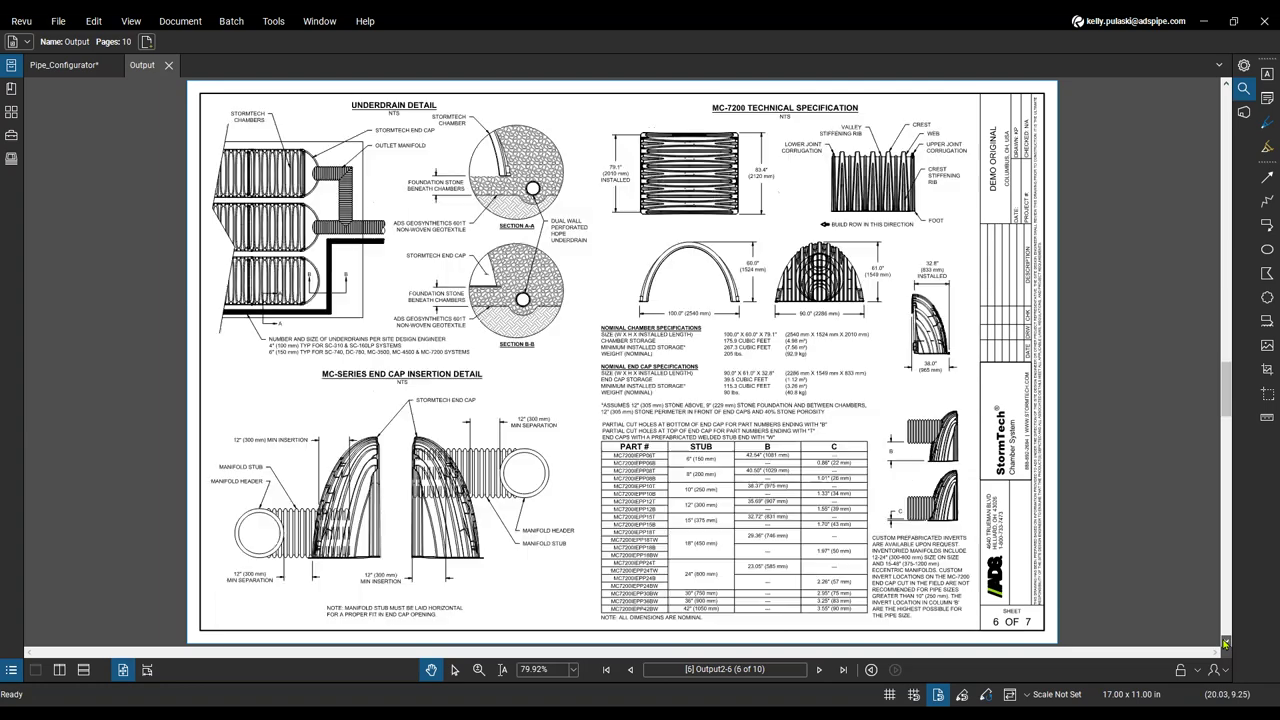
{"action": "left_click", "coordinate": [1225, 642]}
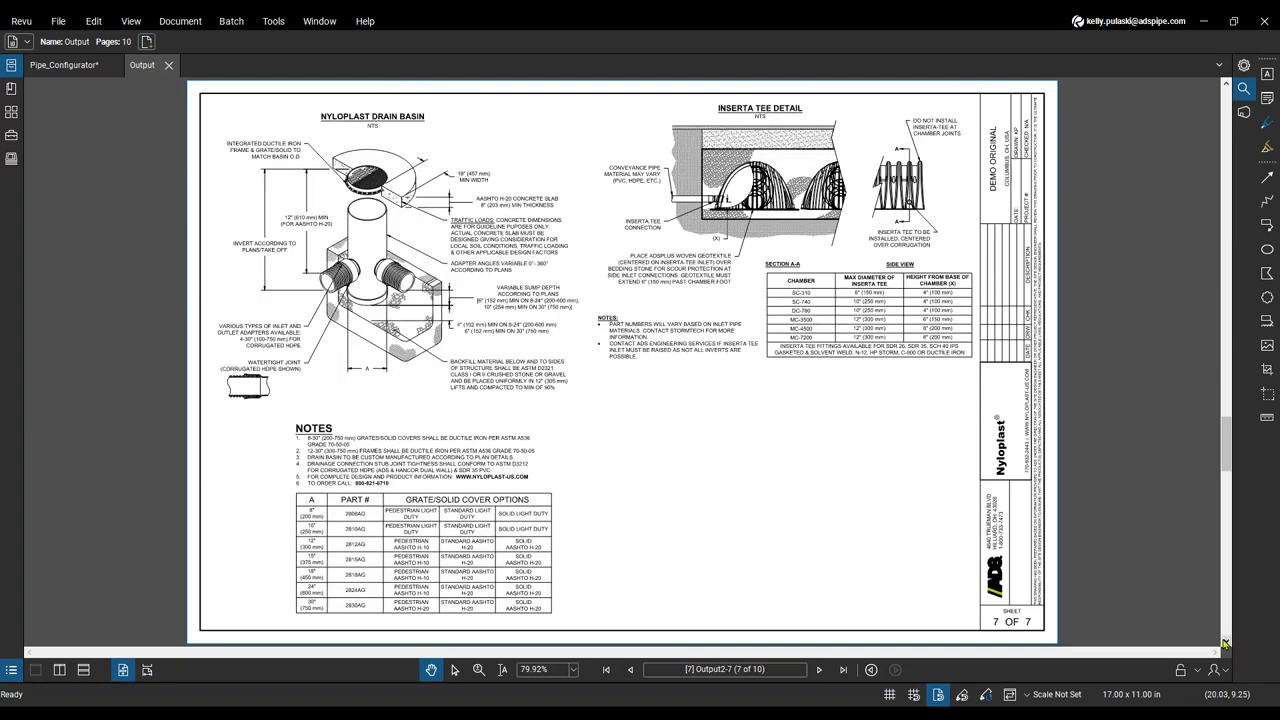
{"action": "left_click", "coordinate": [1225, 642]}
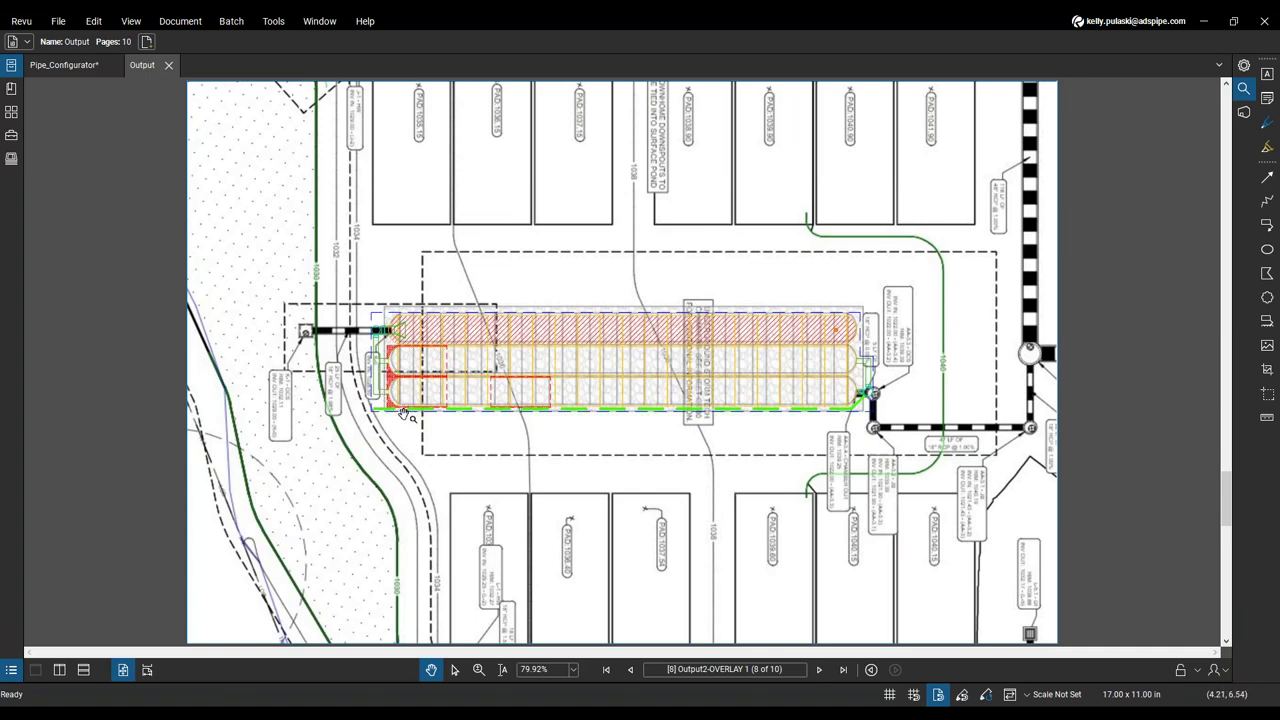
Step: Advance two pages in Revu to page 10 of 10, the MULTIBED site plan showing both beds
{"action": "left_click", "coordinate": [1226, 643]}
{"action": "left_click", "coordinate": [1226, 643]}
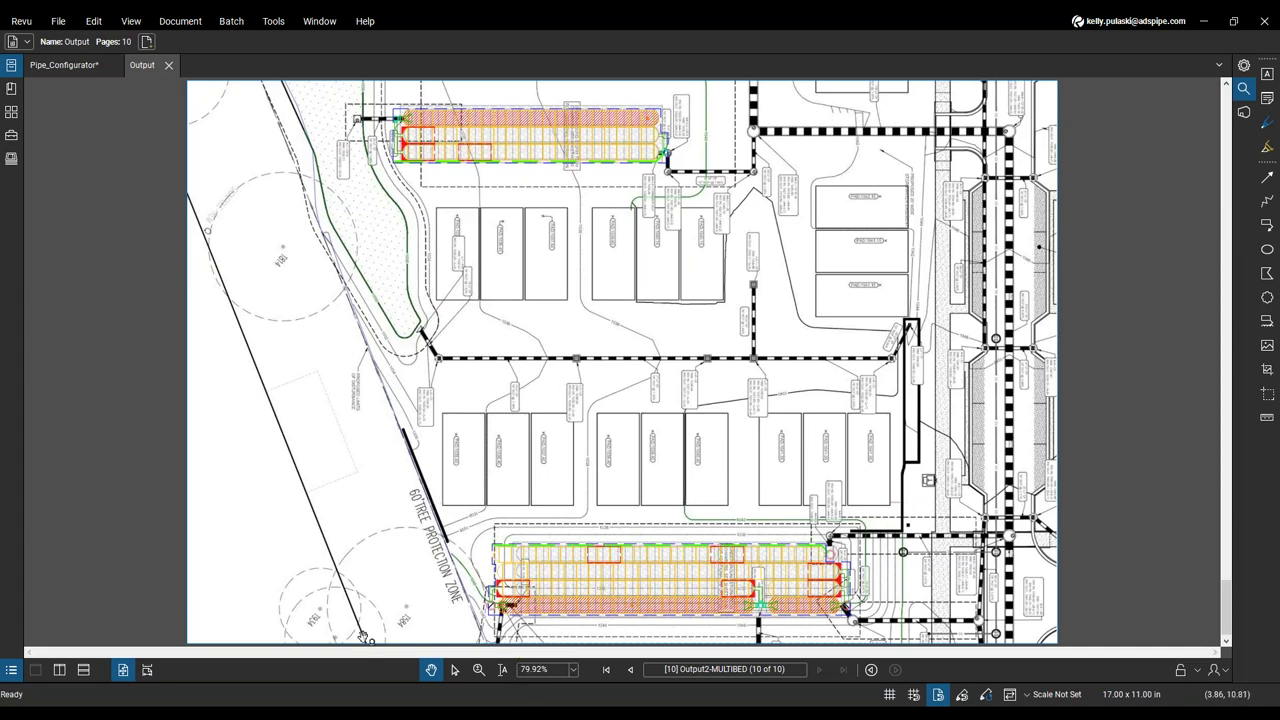
Step: View the Demo_Original_1_Bed_1.xlsx cumulative storage volumes, then switch to the Bed_1.xlsx parts list
{"action": "mouse_move", "coordinate": [211, 715]}
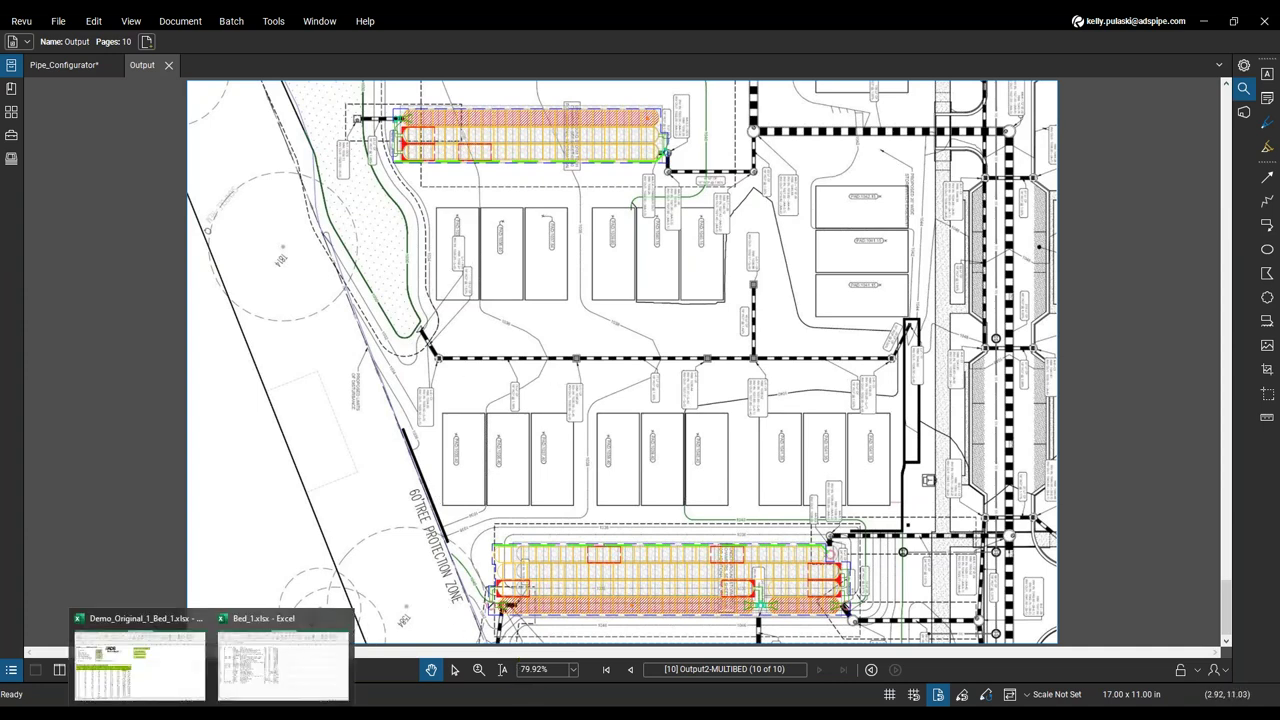
{"action": "left_click", "coordinate": [140, 658]}
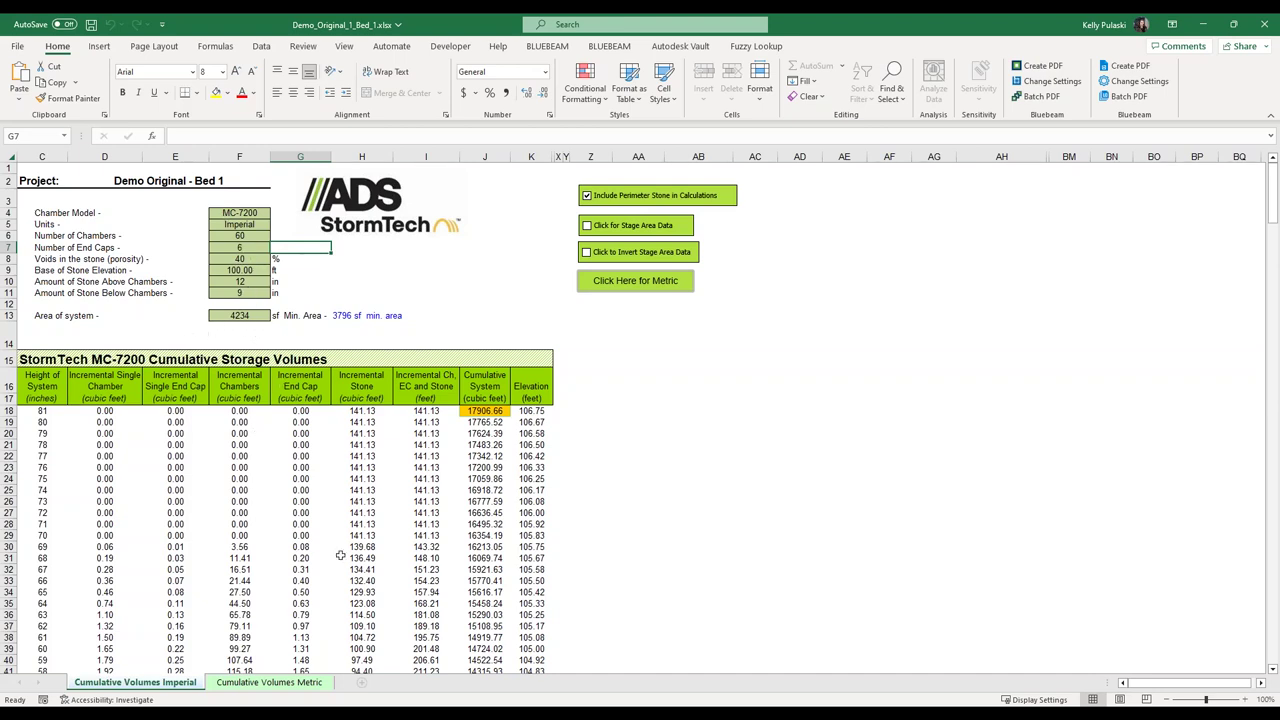
{"action": "mouse_move", "coordinate": [210, 715]}
{"action": "left_click", "coordinate": [255, 686]}
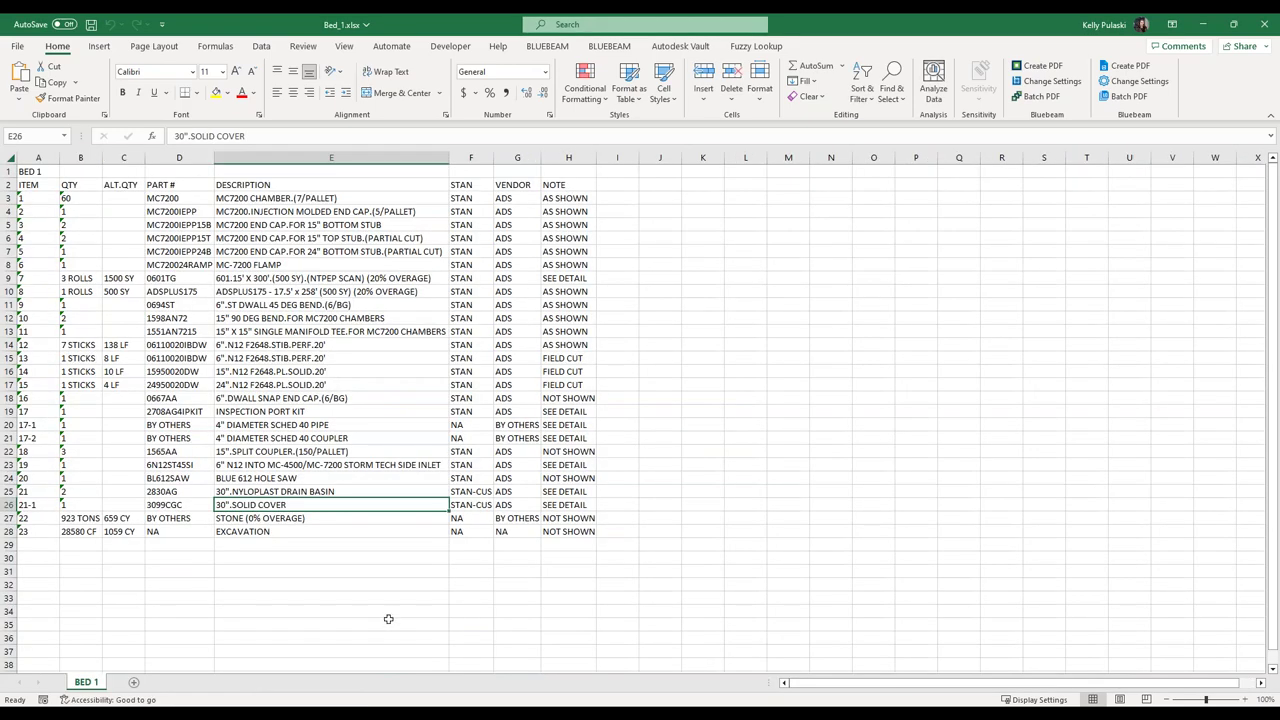